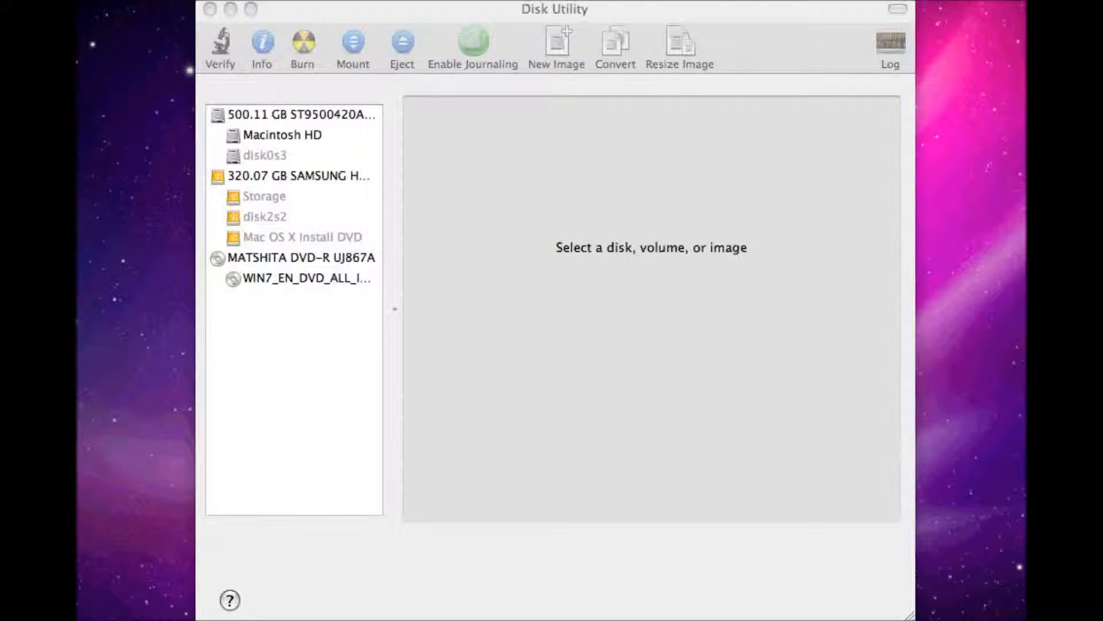
Step: Place snowleopard.cdr on the desktop and choose it in Disk Utility as the image to convert
left_click_drag(1027, 365, 967, 303)
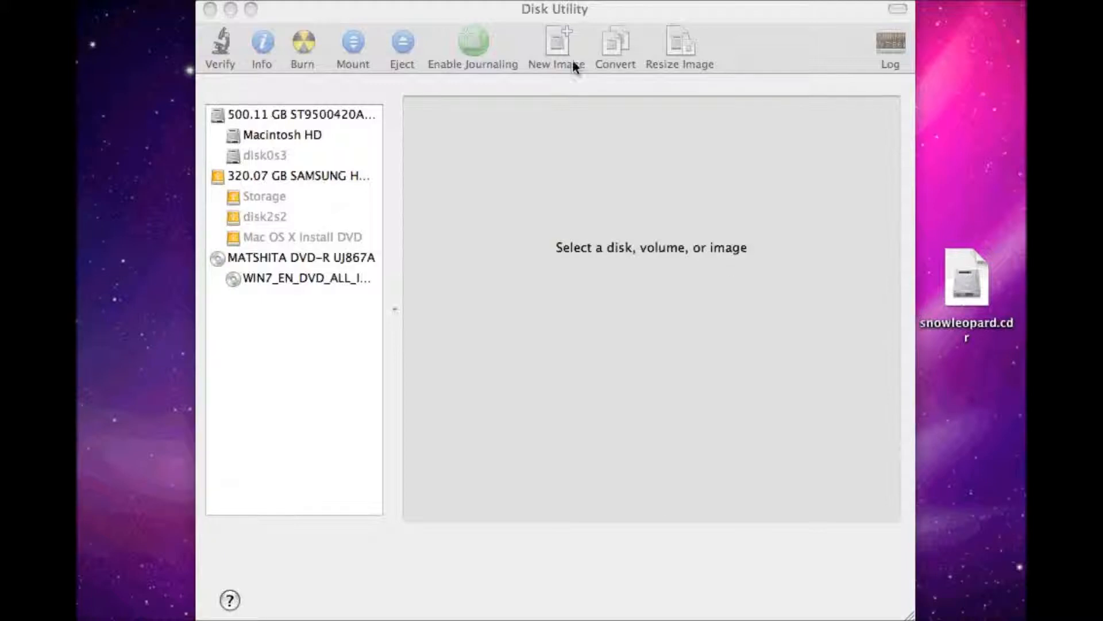
left_click(554, 119)
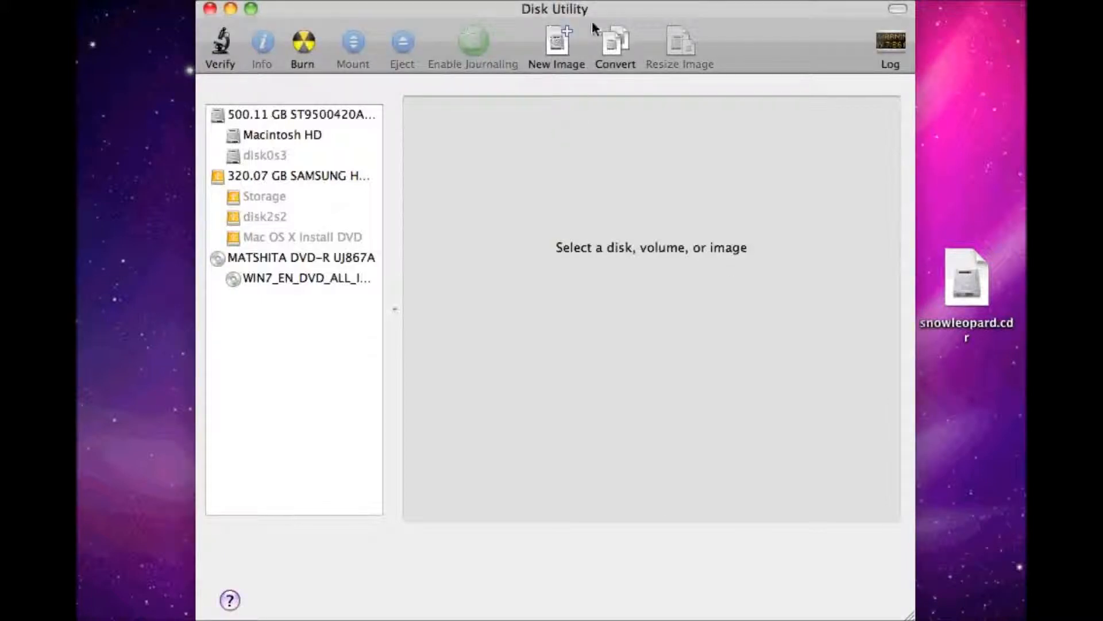
left_click(616, 43)
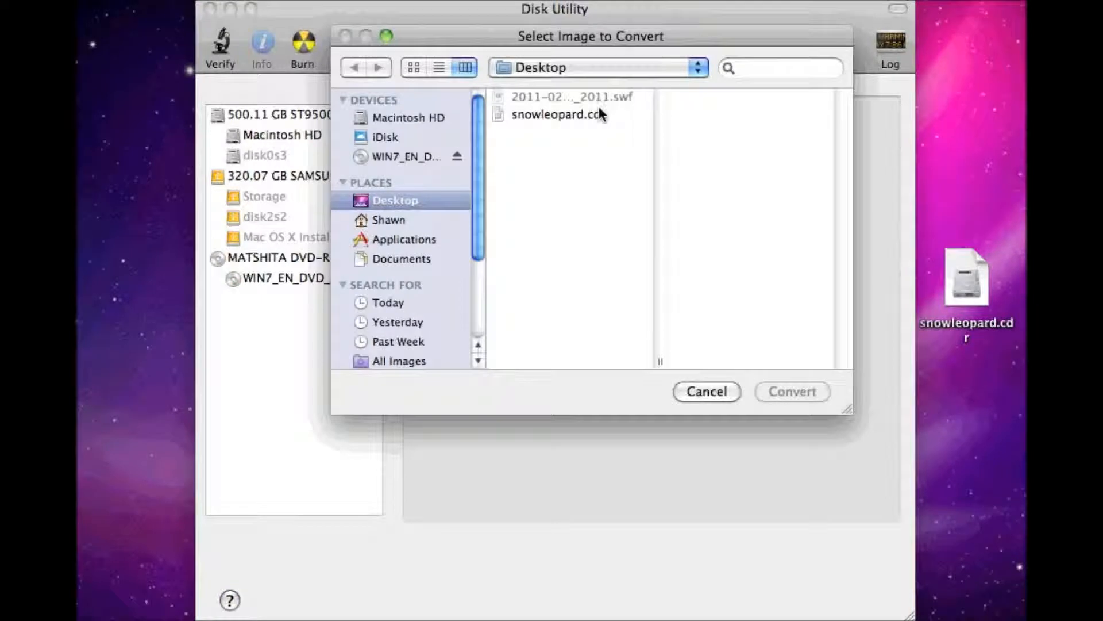
left_click(598, 114)
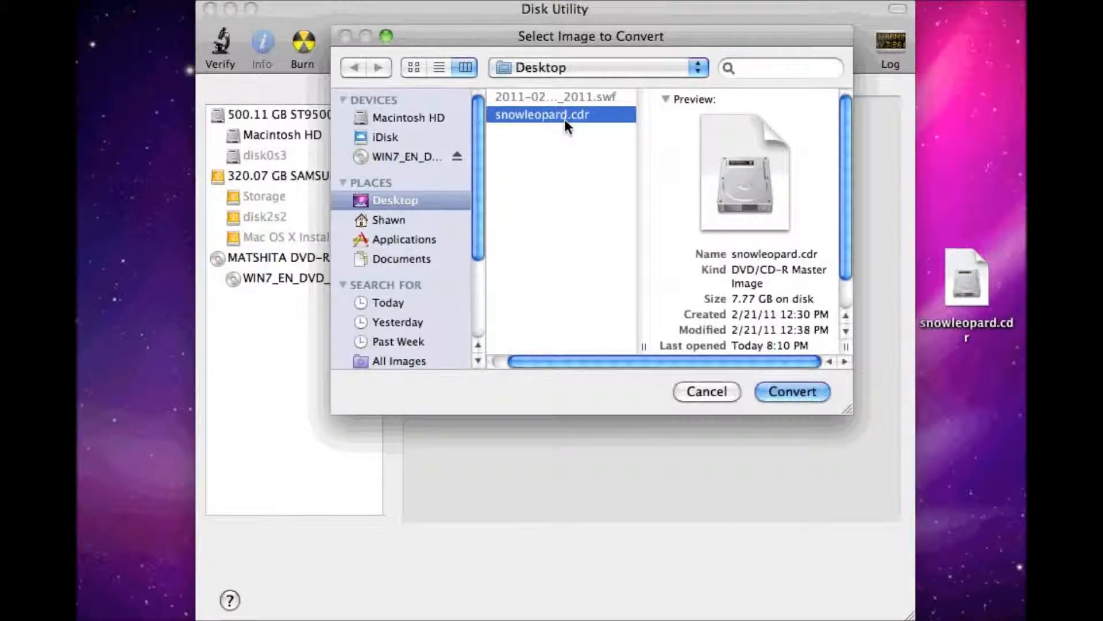
left_click(793, 392)
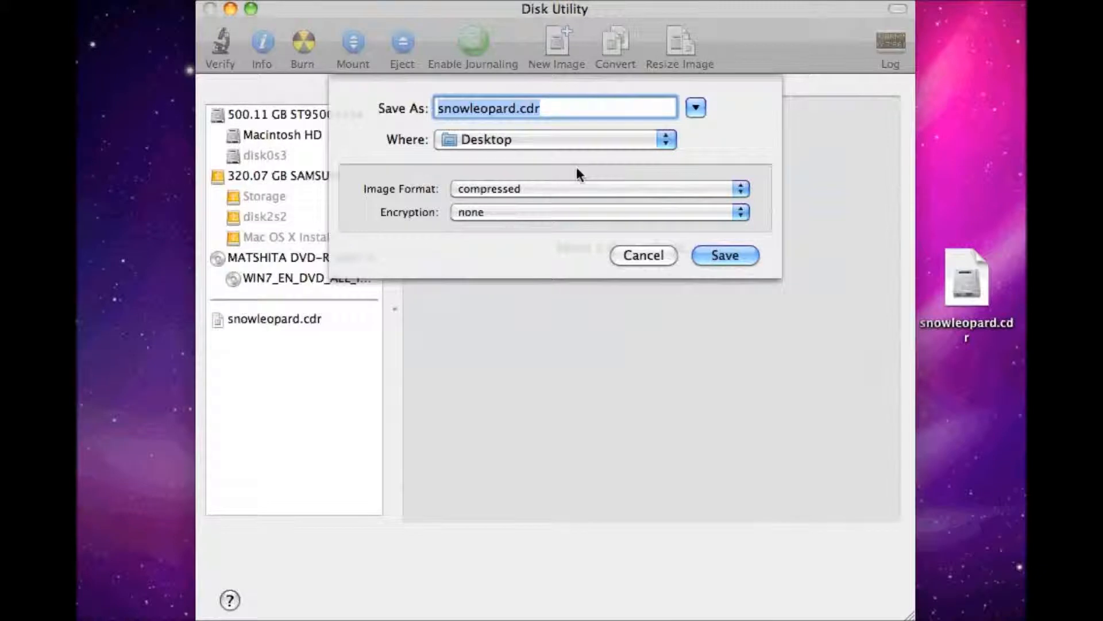
Step: Set the converted image's format to DVD/CD master, then cancel the conversion and close Disk Utility
left_click(616, 188)
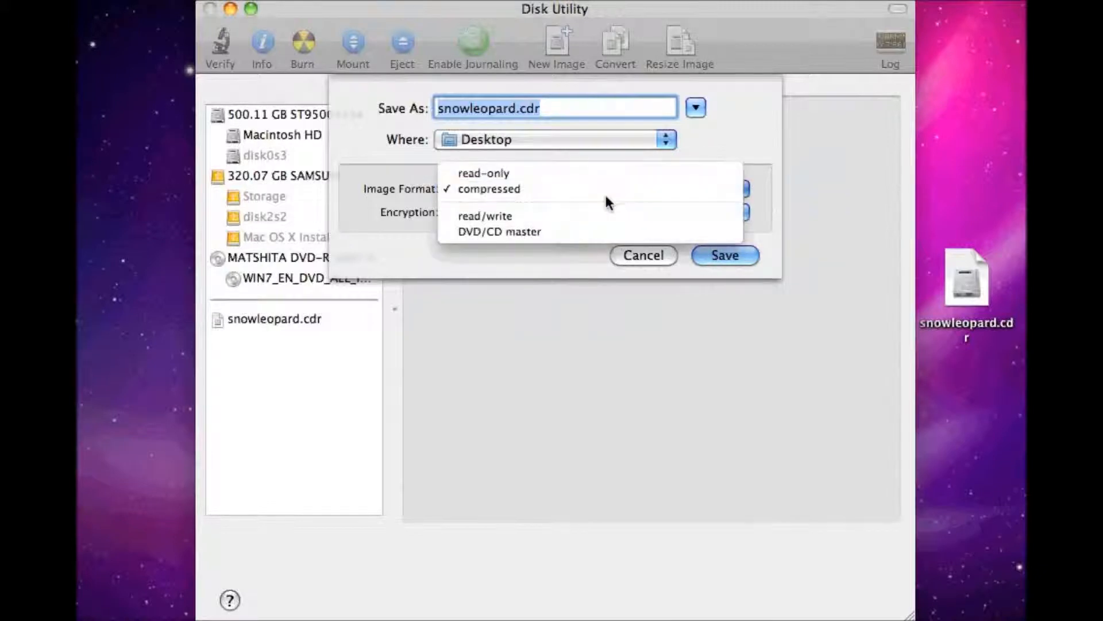
left_click(543, 230)
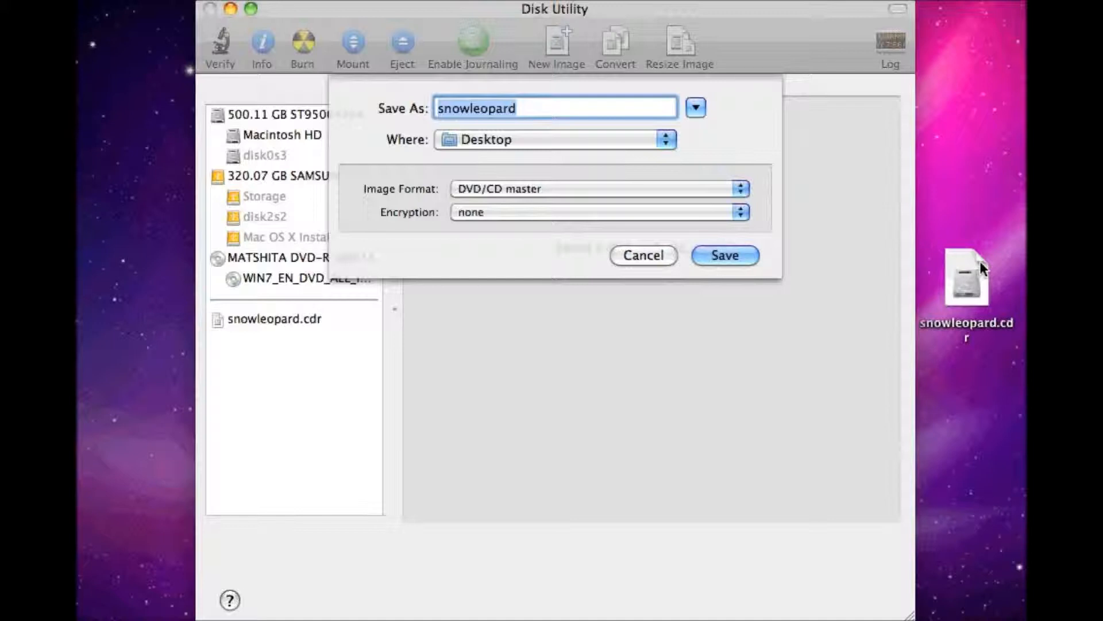
left_click(631, 256)
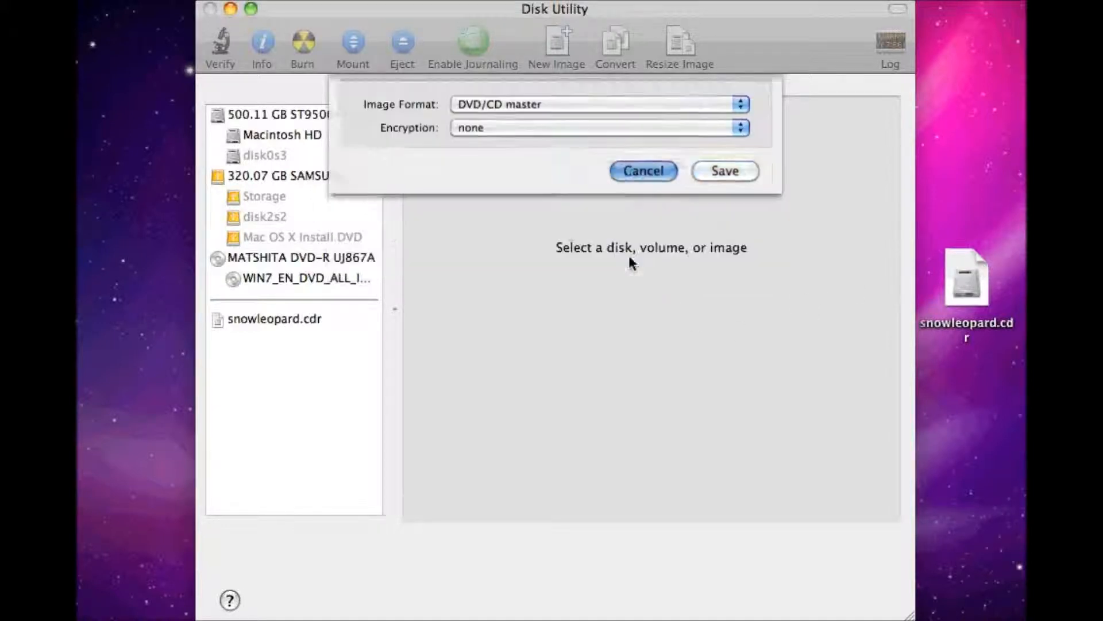
left_click(210, 9)
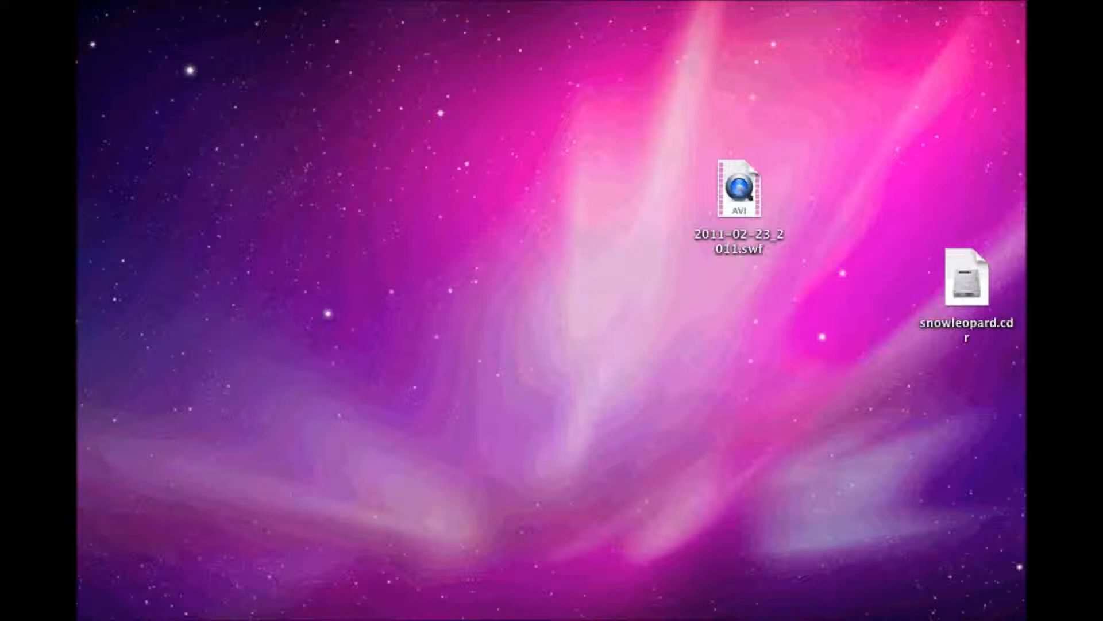
Step: Search the Mac for "boot" and open Boot Camp Assistant
key("super+space")
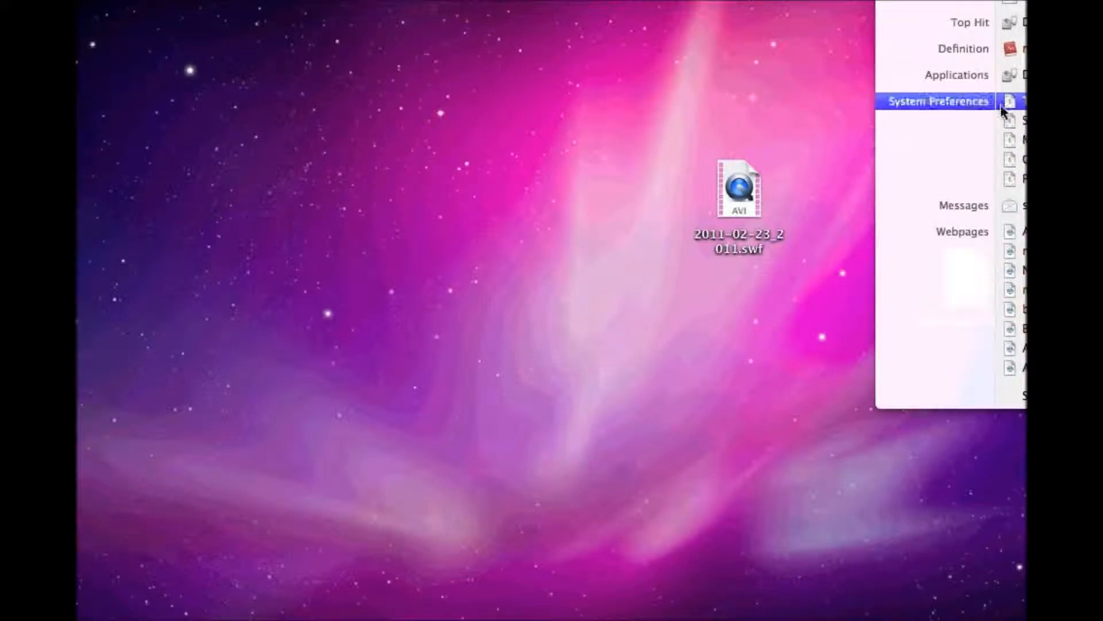
key("Return")
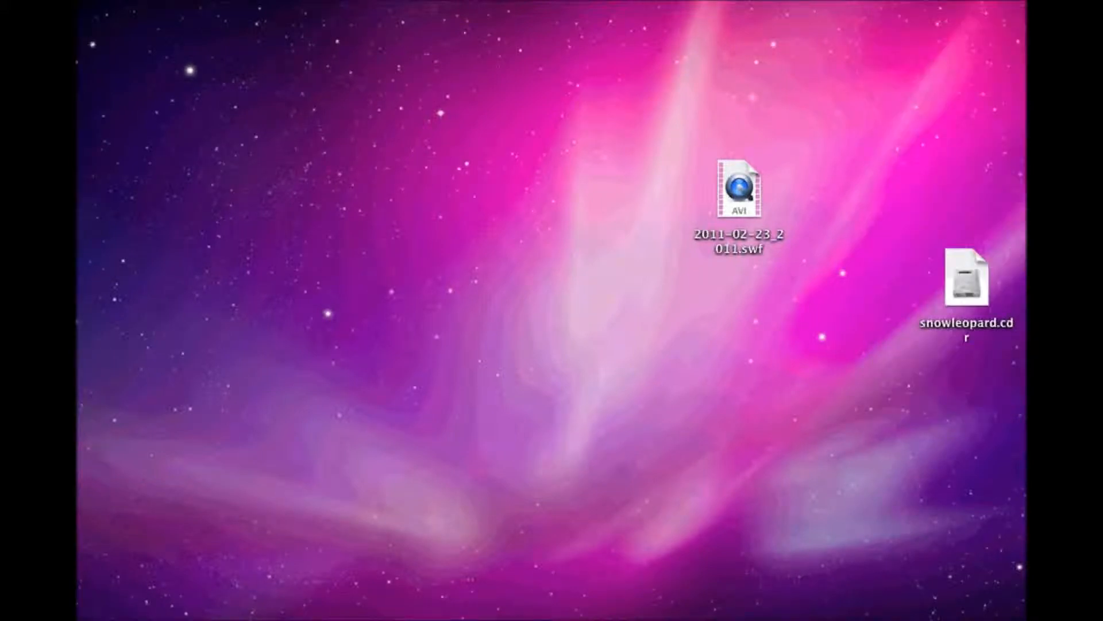
type("boot")
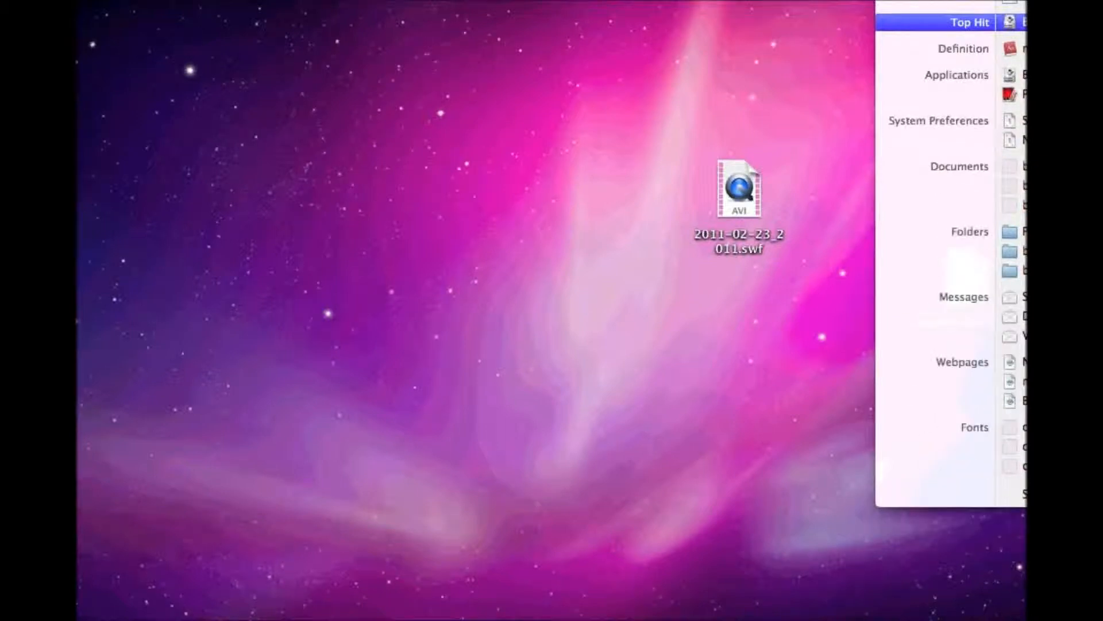
key("Return")
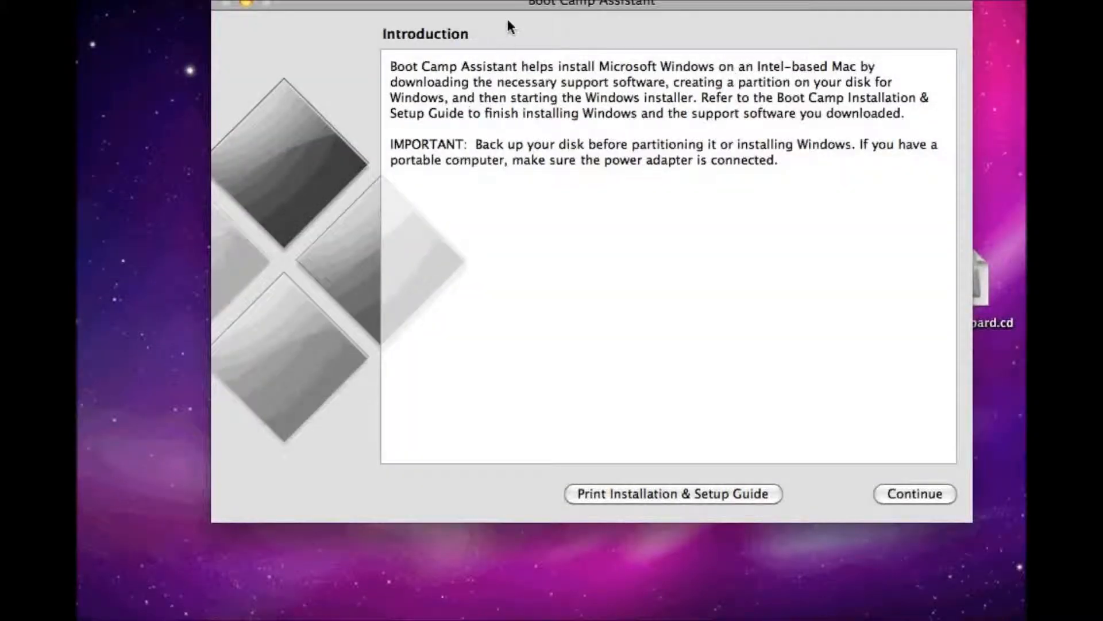
Step: Advance Boot Camp Assistant to the options for downloading Windows support software, then quit the assistant
left_click_drag(513, 13, 480, 75)
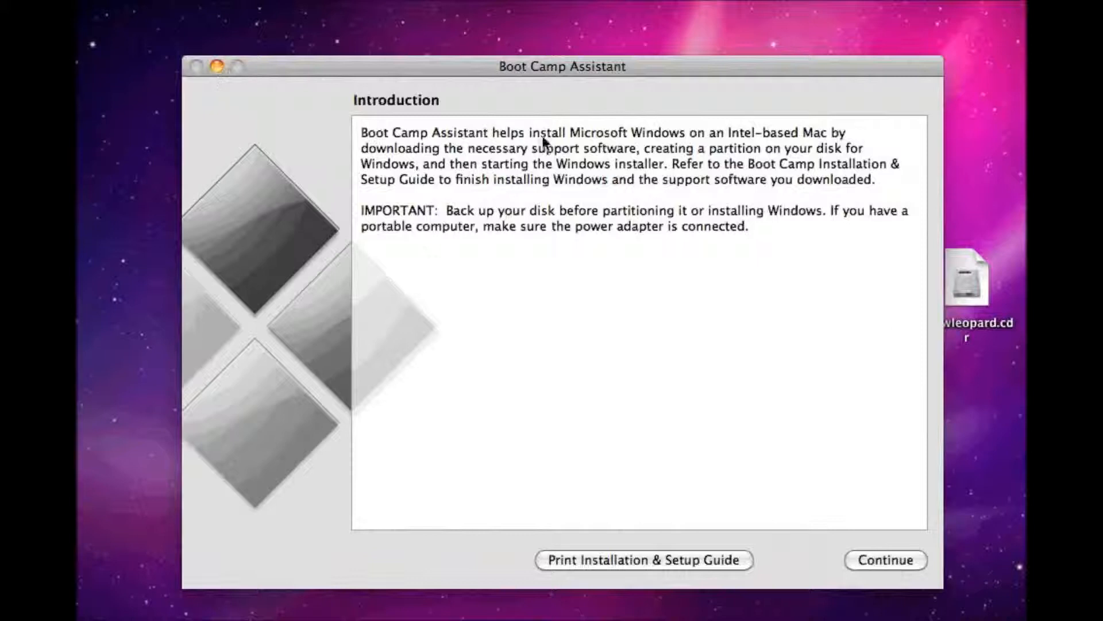
left_click(895, 561)
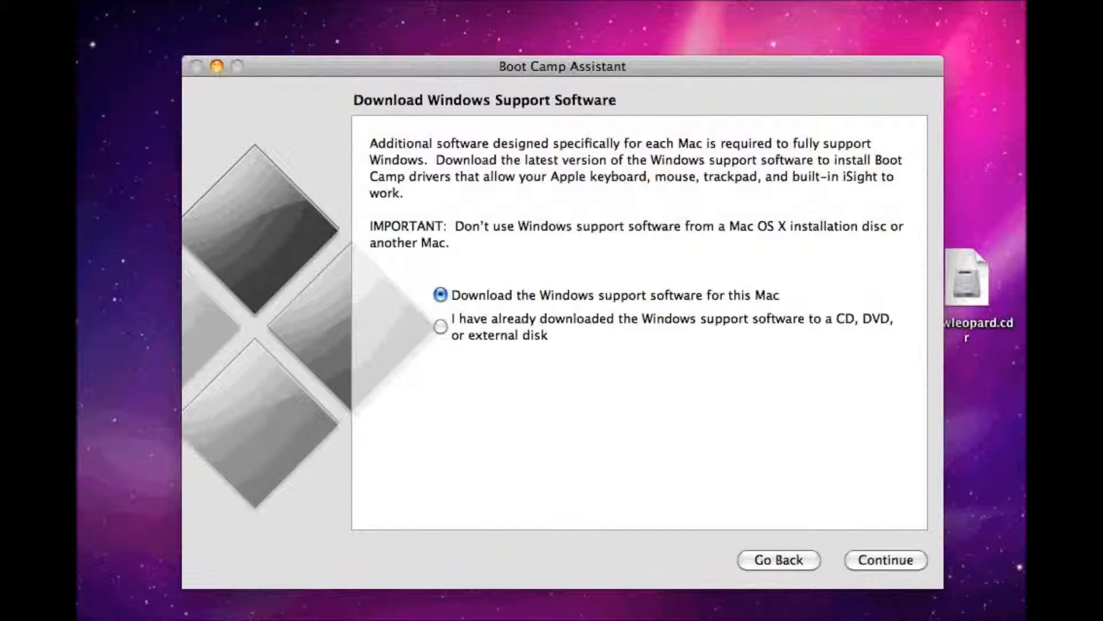
left_click(129, 1)
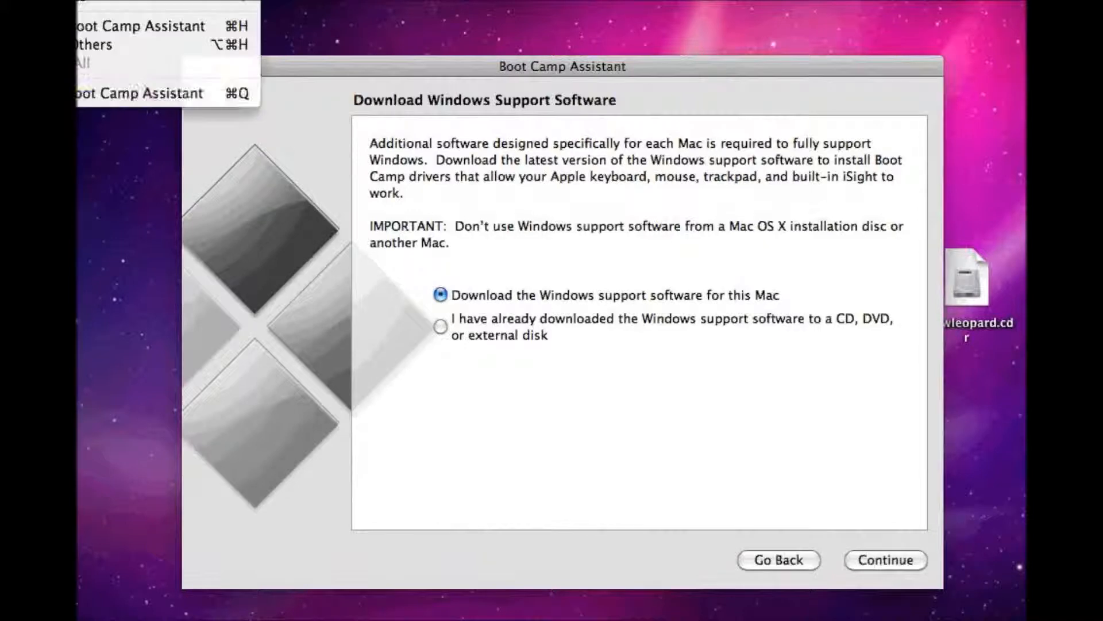
left_click(141, 99)
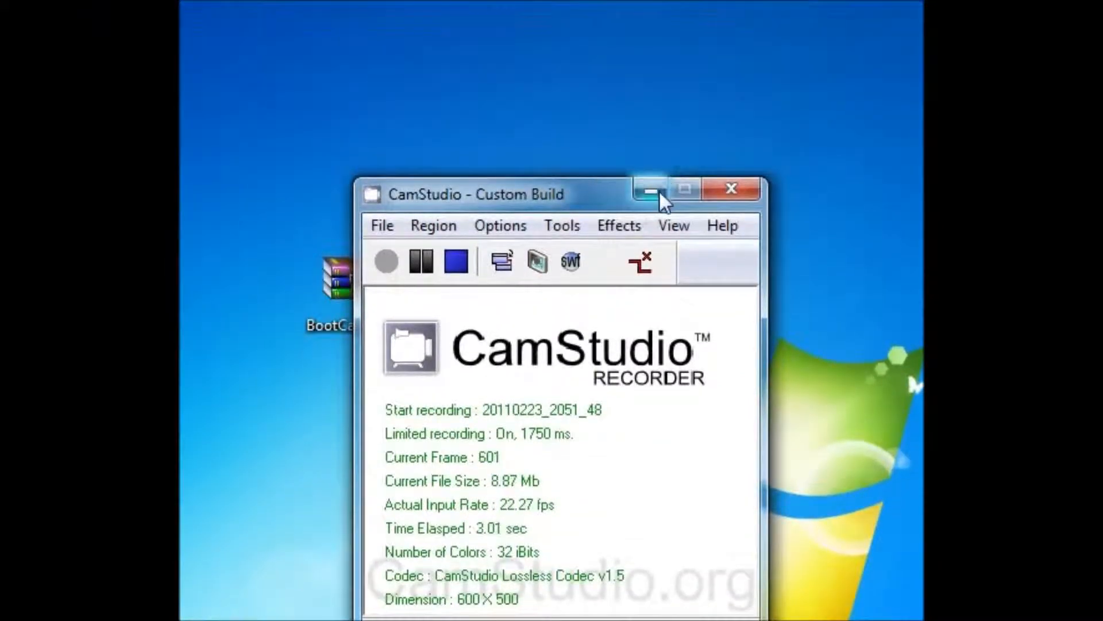
Step: In Windows 7, minimize the CamStudio window and check the computer's system type in its properties
left_click(651, 141)
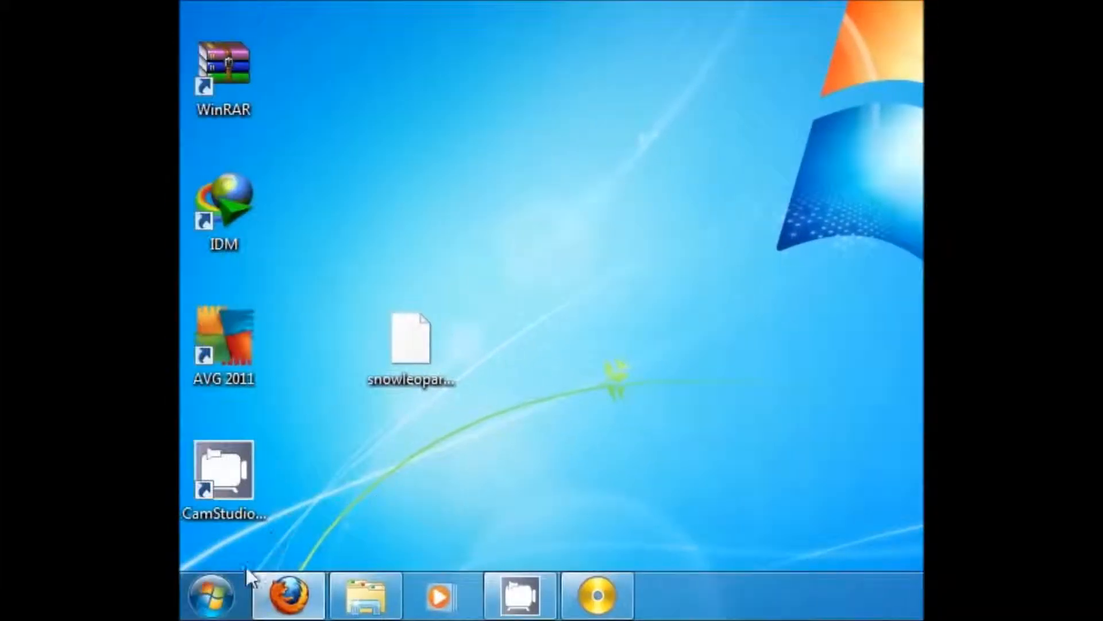
left_click(236, 588)
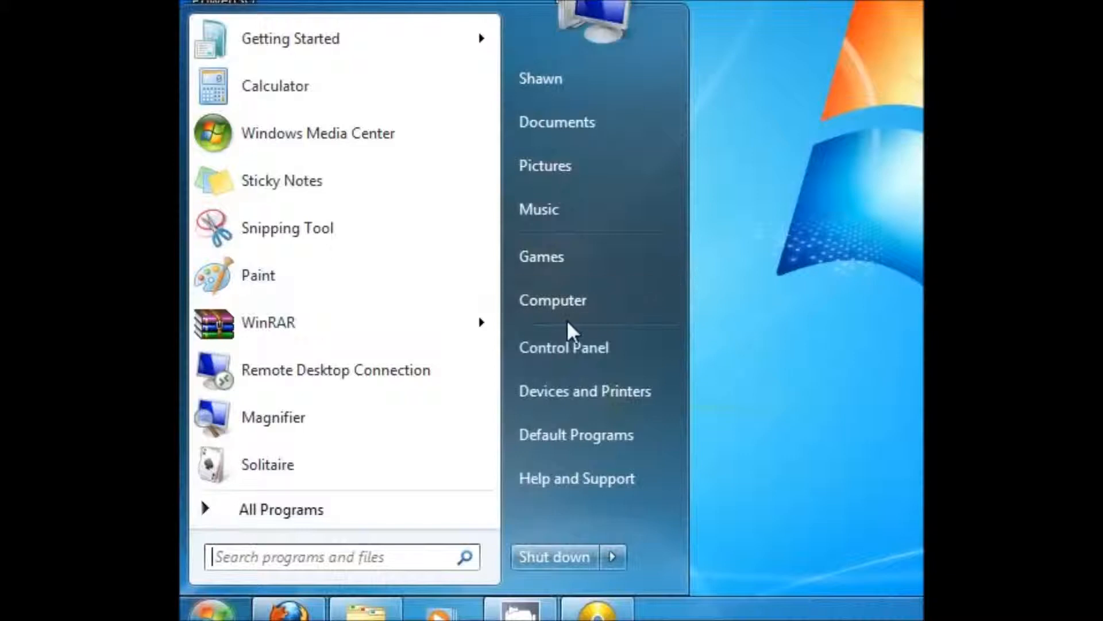
right_click(567, 315)
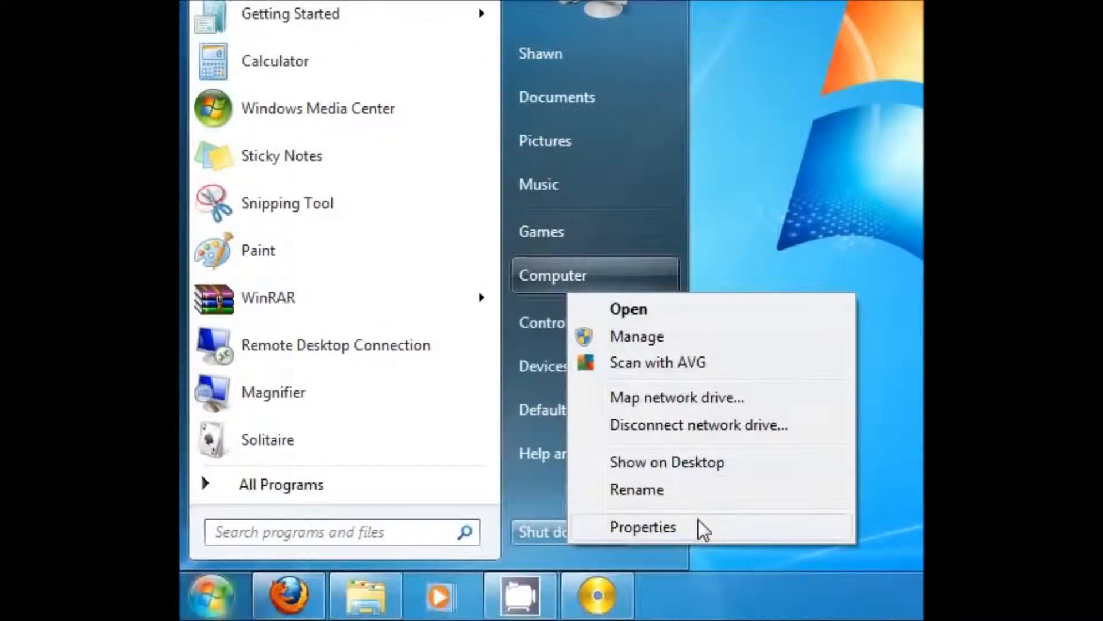
left_click(698, 520)
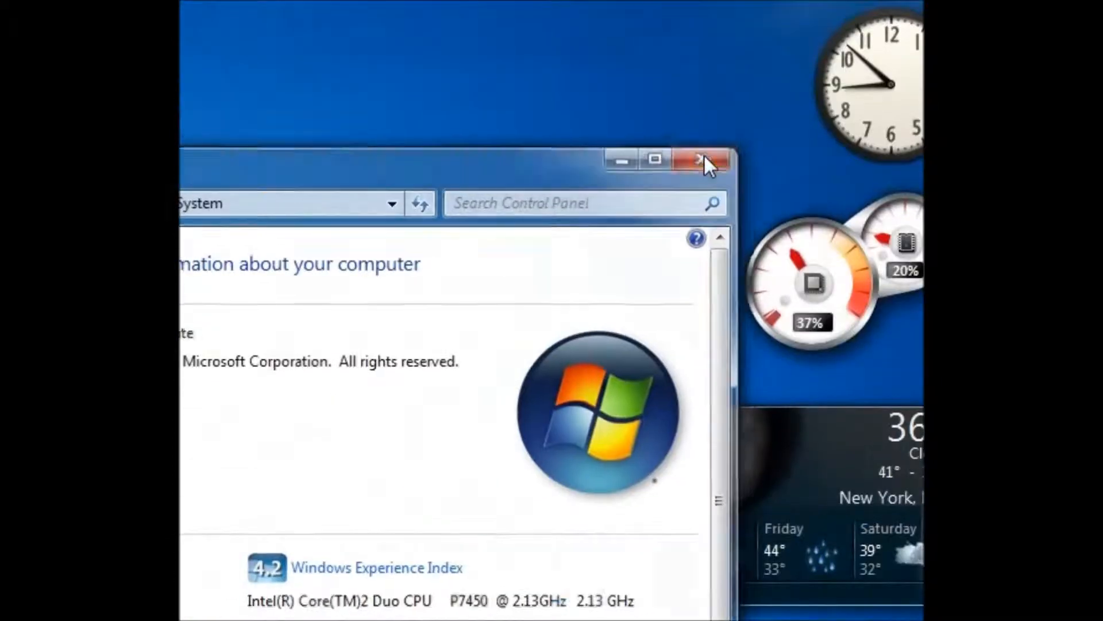
left_click(704, 154)
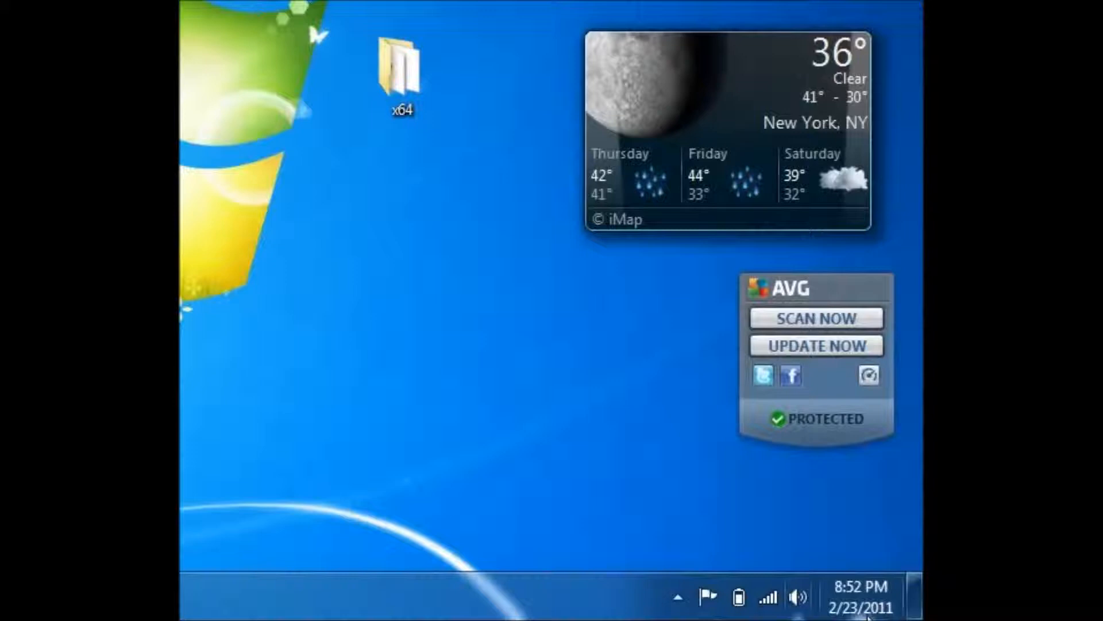
Step: Check the installed Boot Camp version in its About window, then close the window
left_click(678, 597)
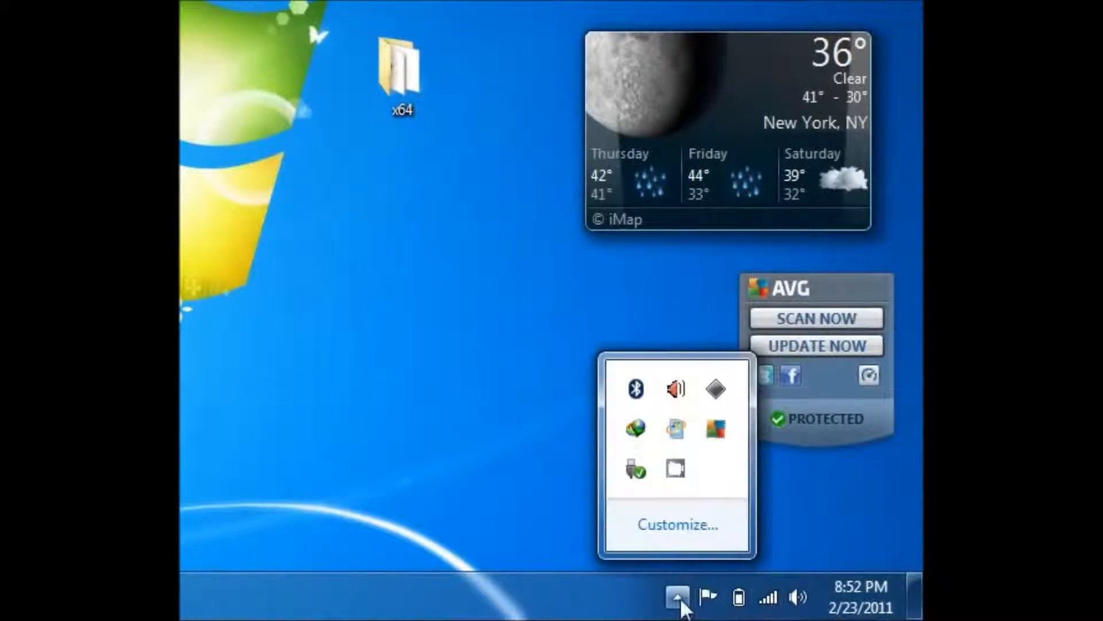
right_click(720, 399)
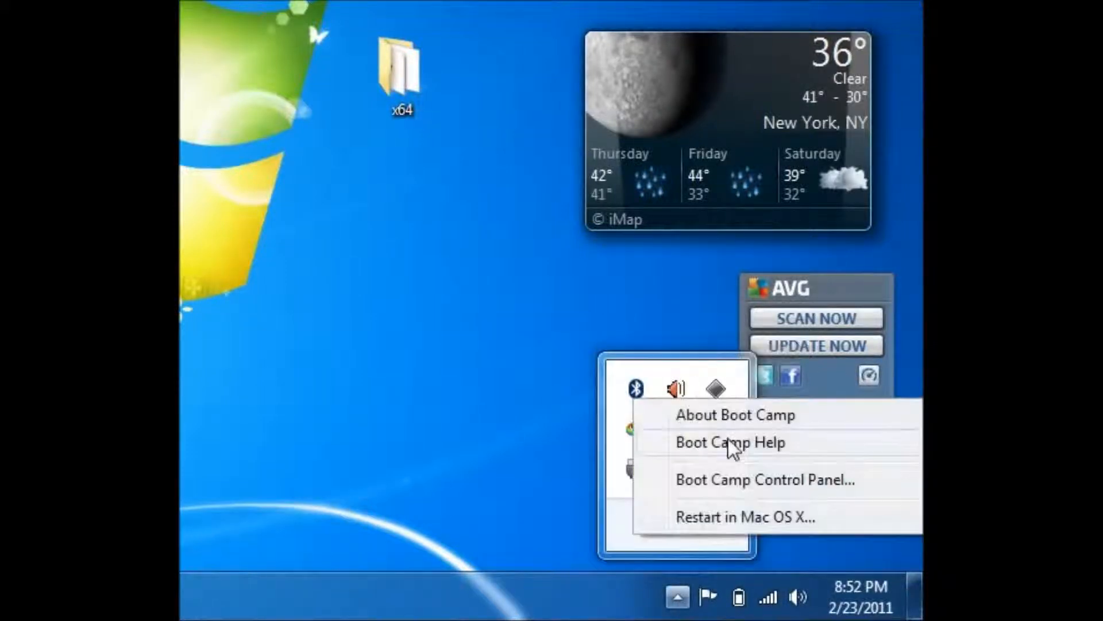
left_click(726, 411)
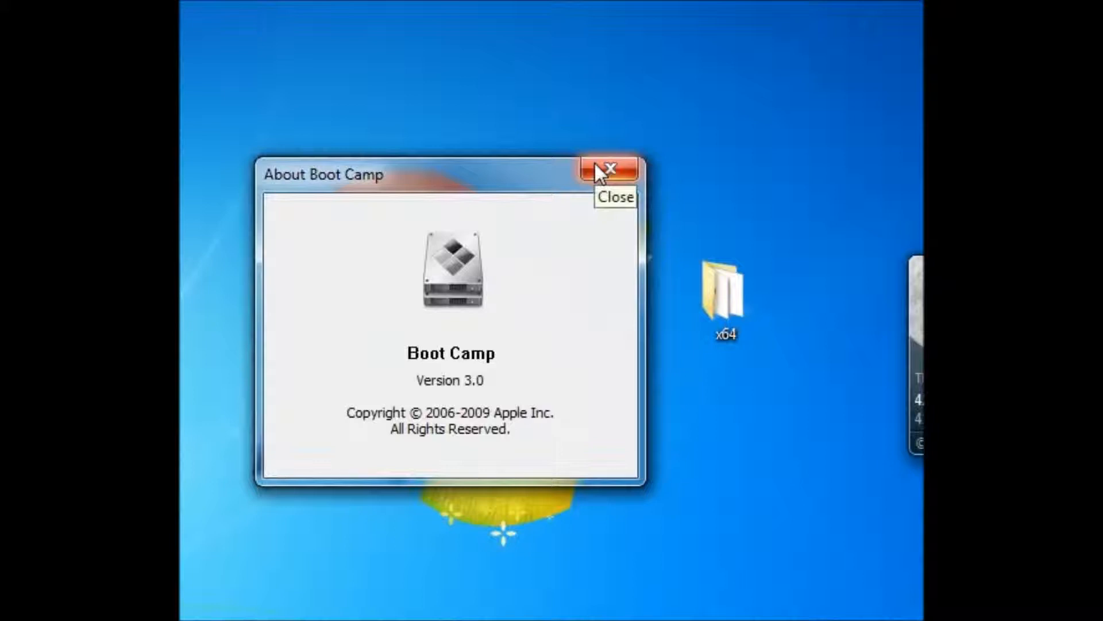
left_click(599, 170)
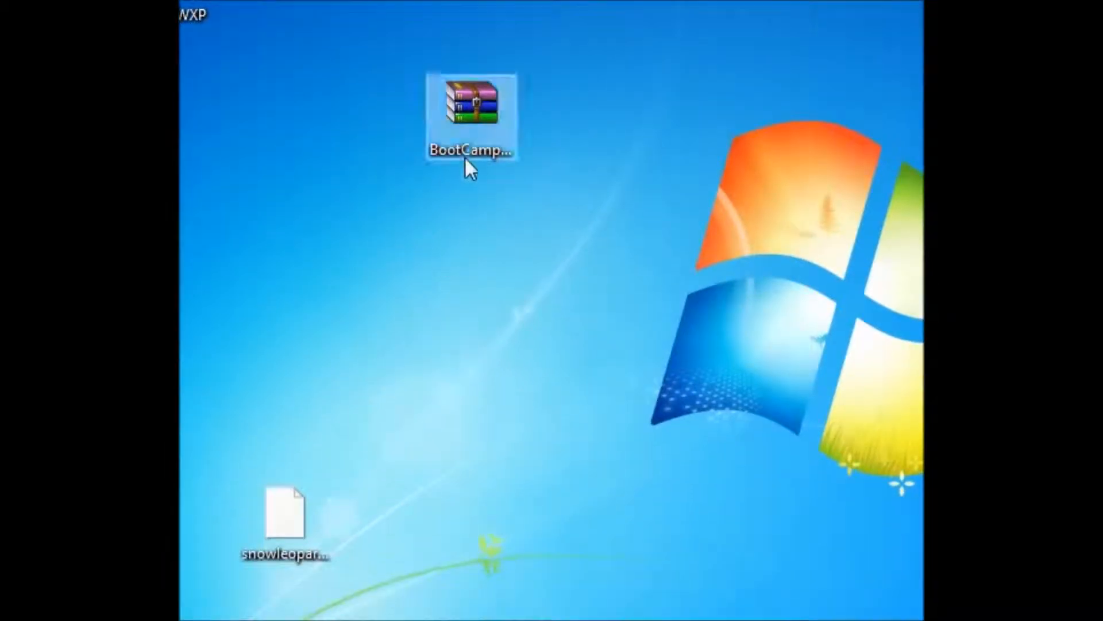
Step: Extract the Boot Camp drivers archive on the desktop into a folder named BootCampDrivers64
right_click(468, 161)
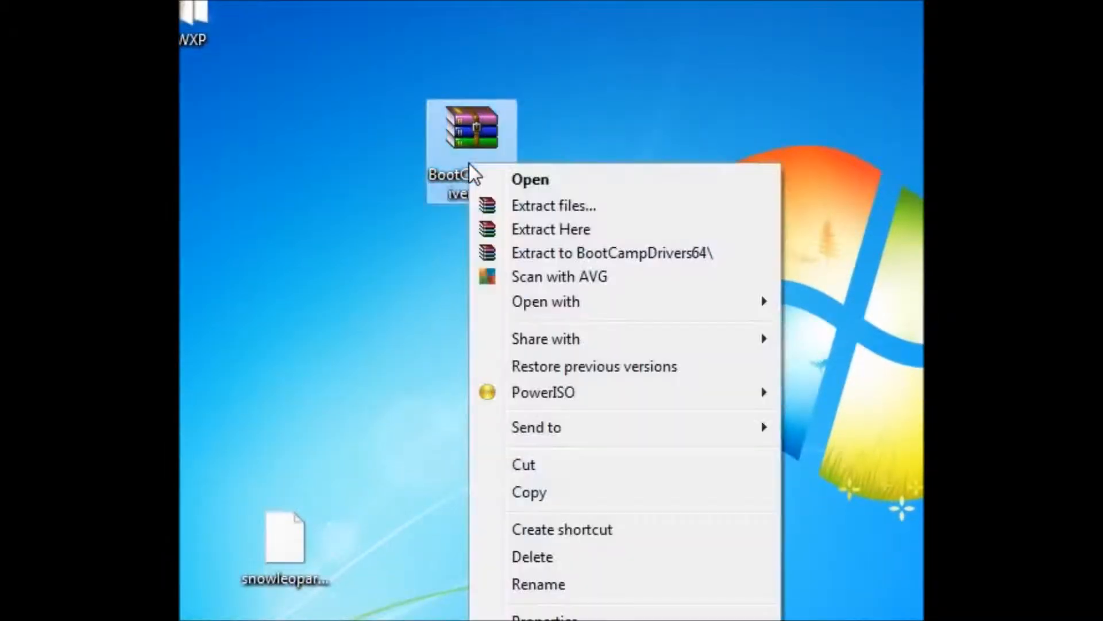
left_click(356, 296)
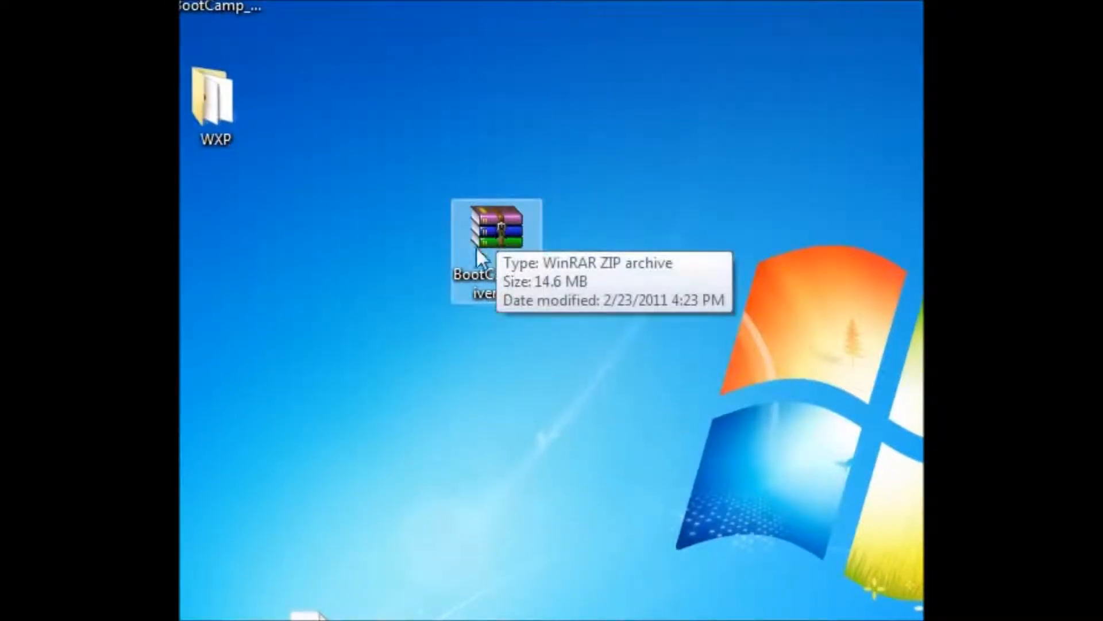
right_click(477, 247)
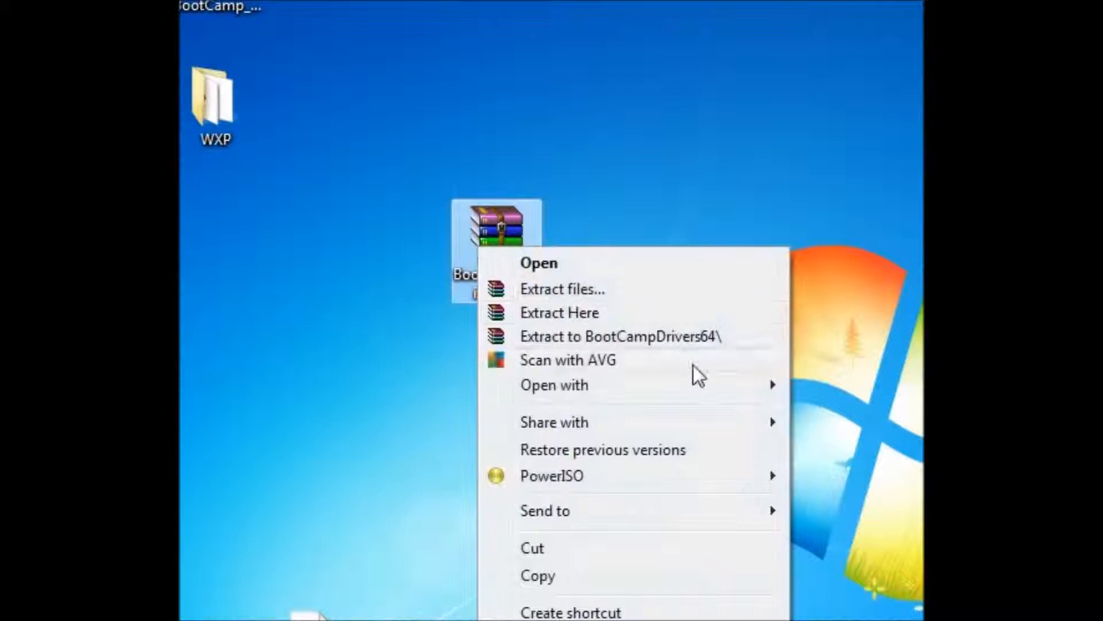
left_click(692, 337)
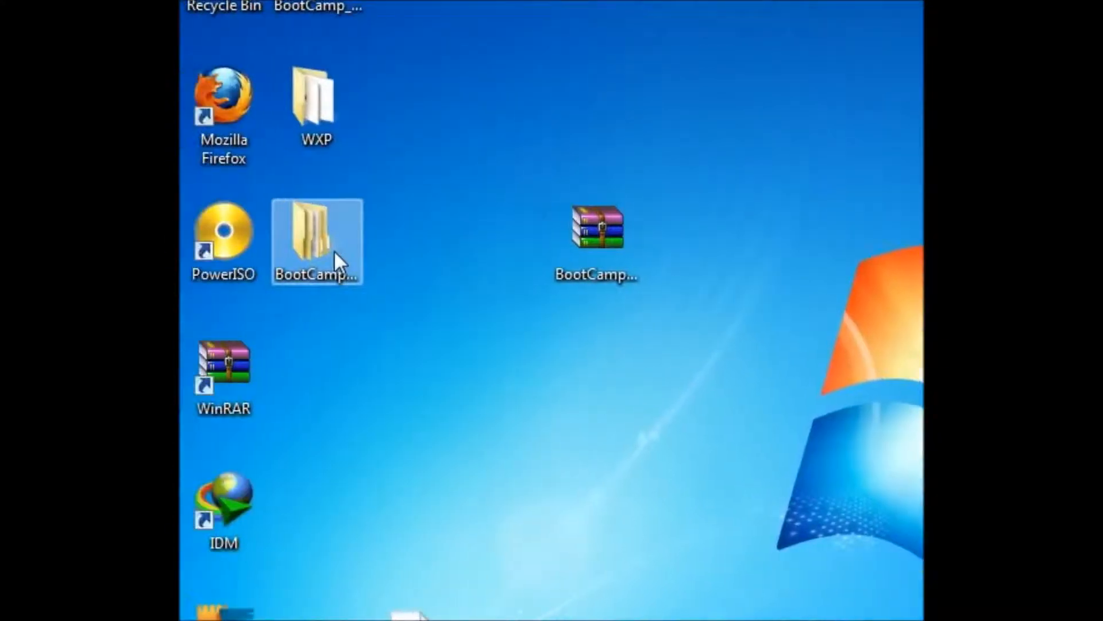
Step: Examine the driver installers in the x64 subfolder of the extracted Boot Camp drivers folder, then close it
double_click(334, 250)
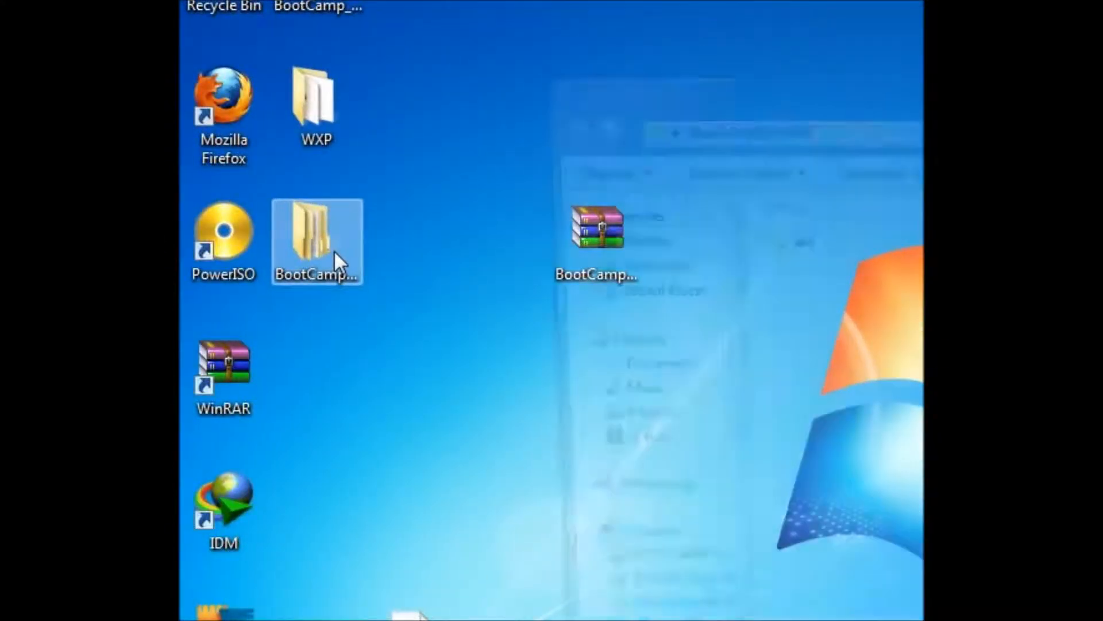
double_click(539, 237)
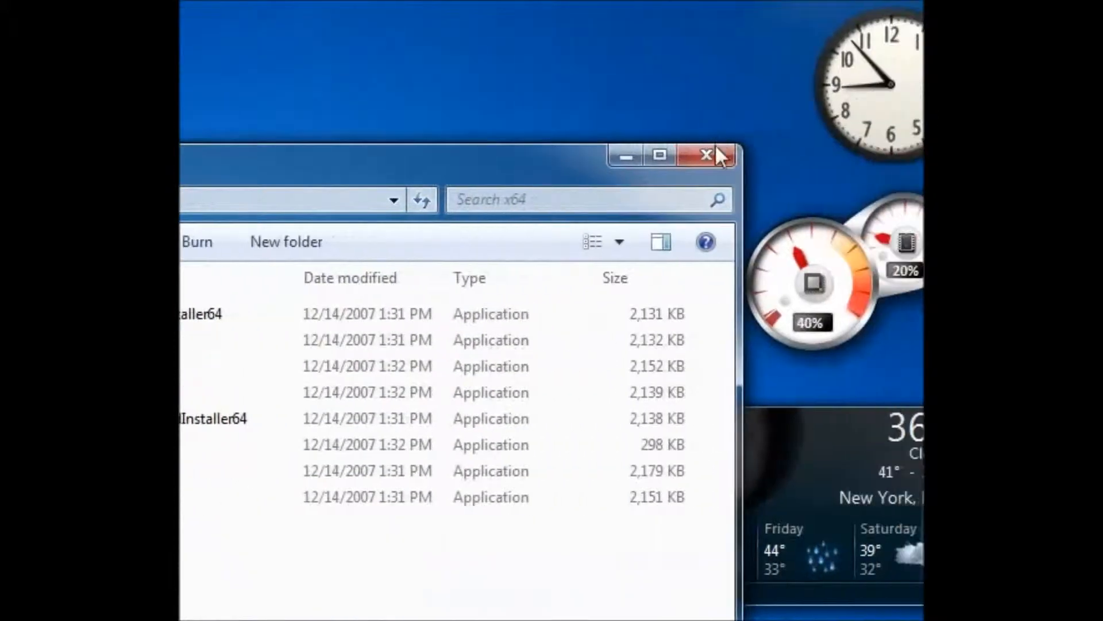
left_click(708, 154)
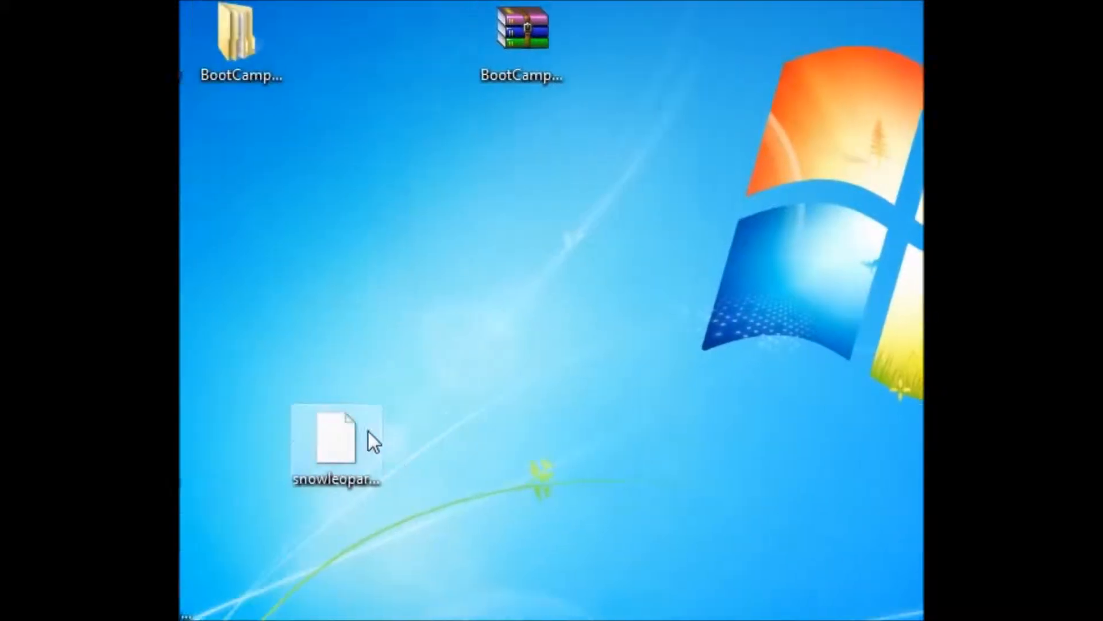
Step: Move the snowleopard.cdr file to an open area in the middle of the desktop and deselect it
left_click_drag(218, 571, 262, 439)
left_click_drag(411, 312, 453, 323)
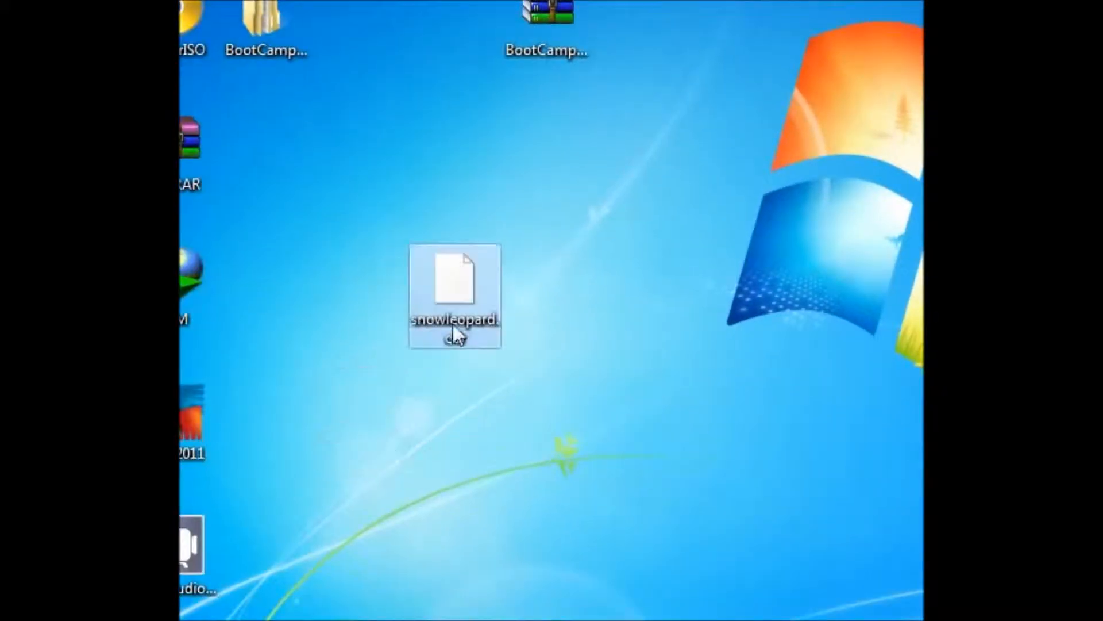
left_click(564, 378)
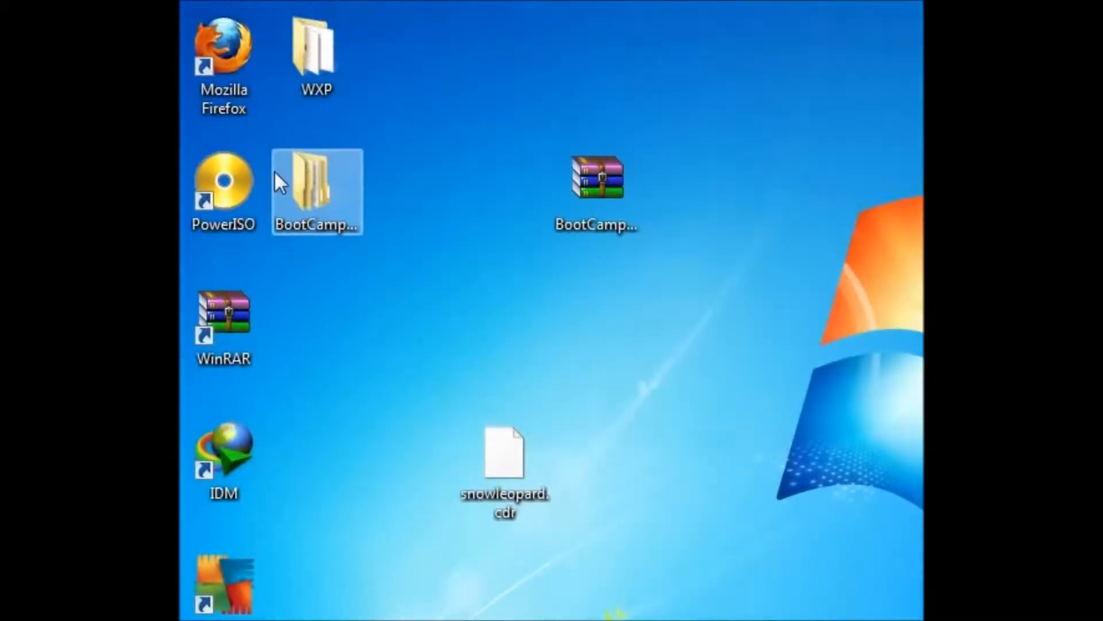
Step: Rename the snowleopard.cdr file on the desktop to snowleopard.cdi and accept the extension change
left_click(258, 197)
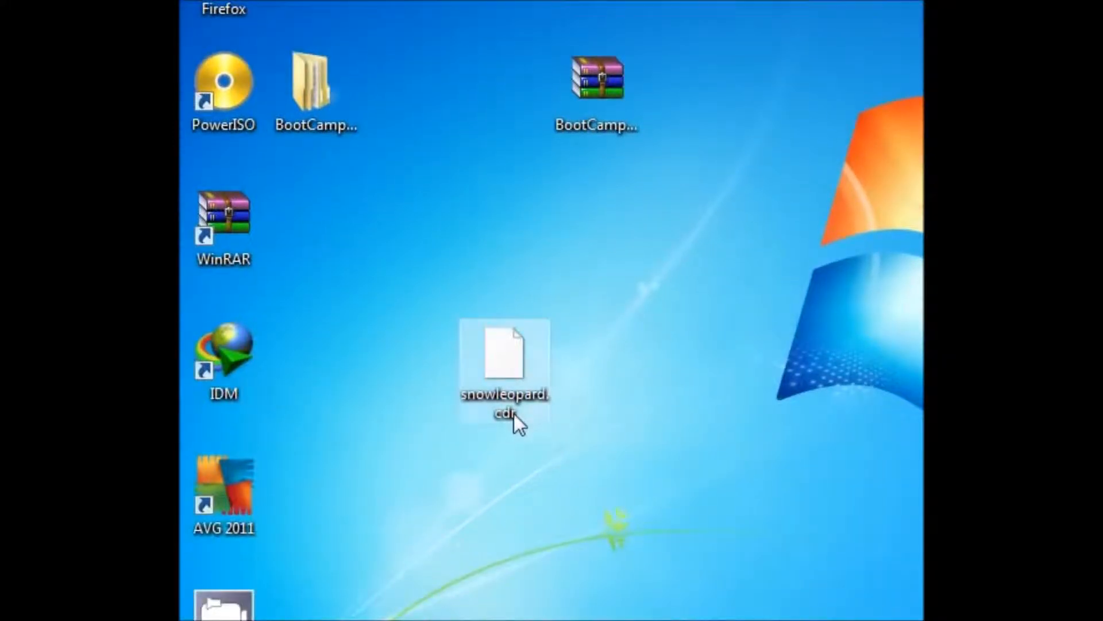
left_click(514, 414)
left_click(518, 419)
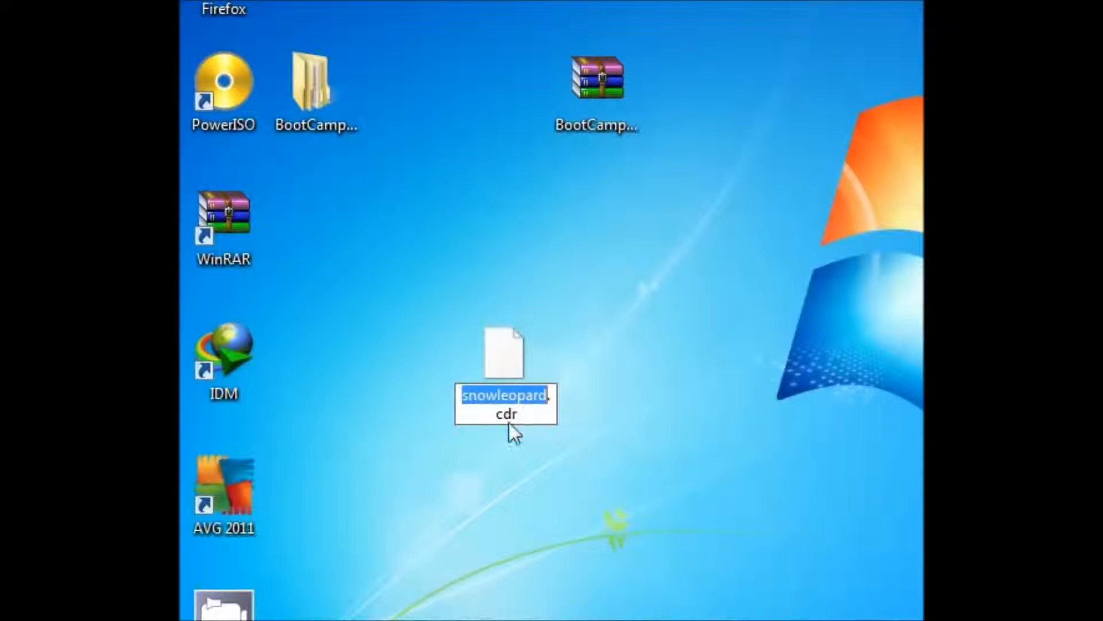
left_click(532, 421)
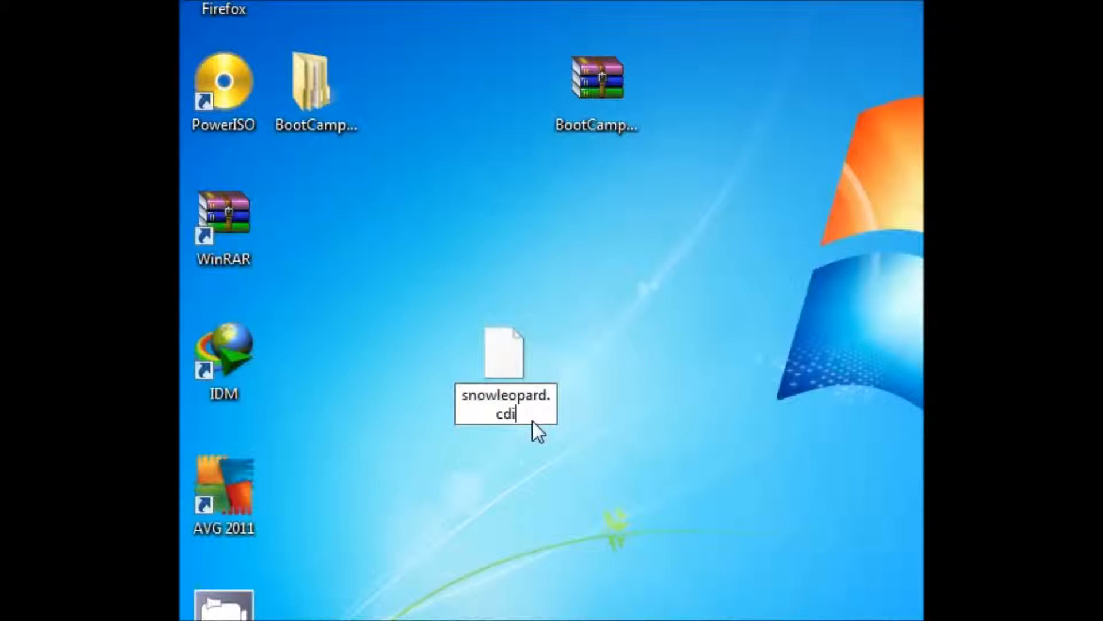
key("Return")
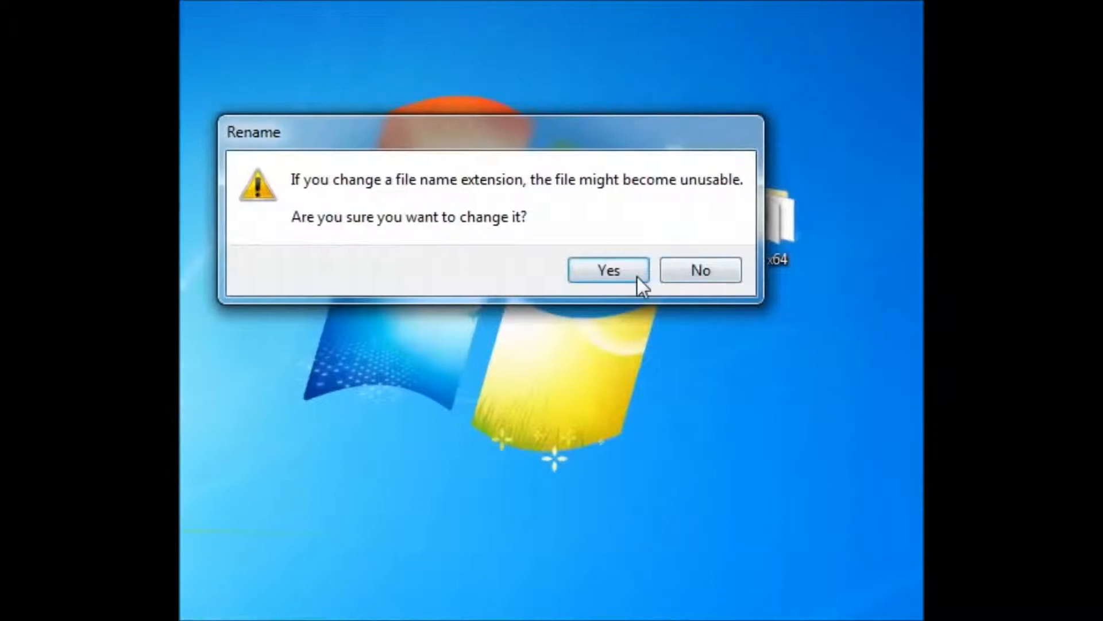
left_click(636, 276)
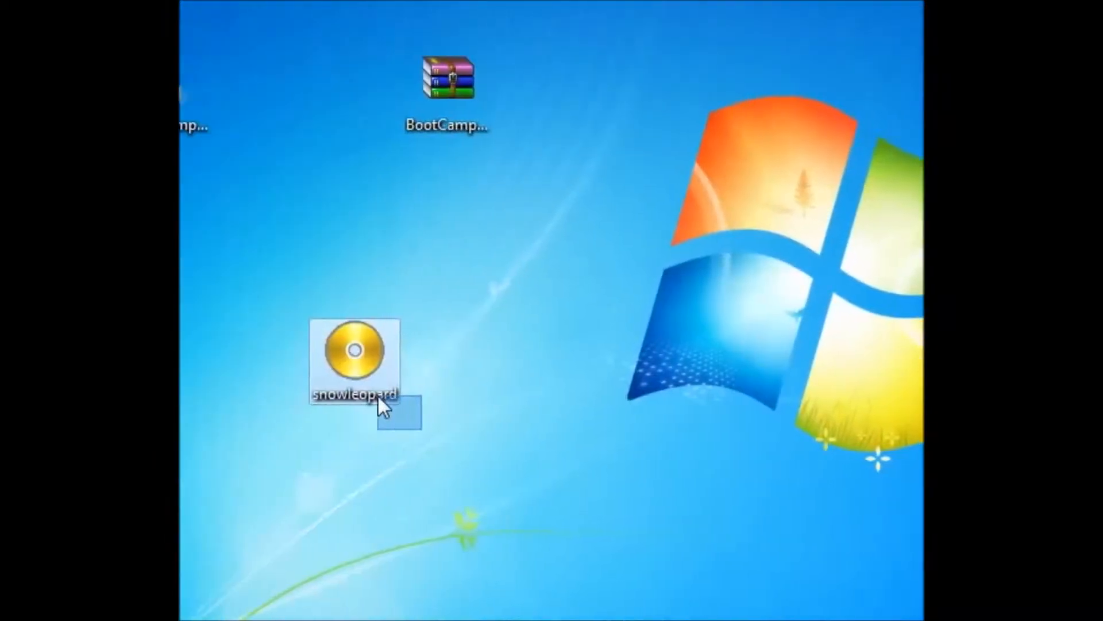
Step: Mount the snowleopard disc image to virtual drive I: with PowerISO and deselect the file
left_click_drag(422, 429, 378, 395)
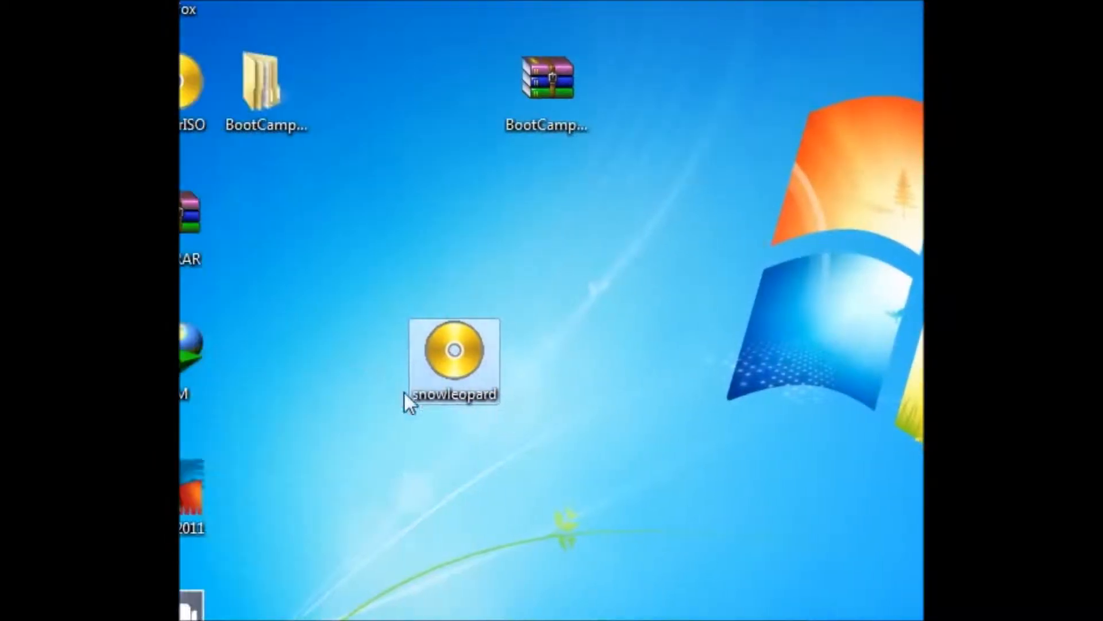
right_click(456, 362)
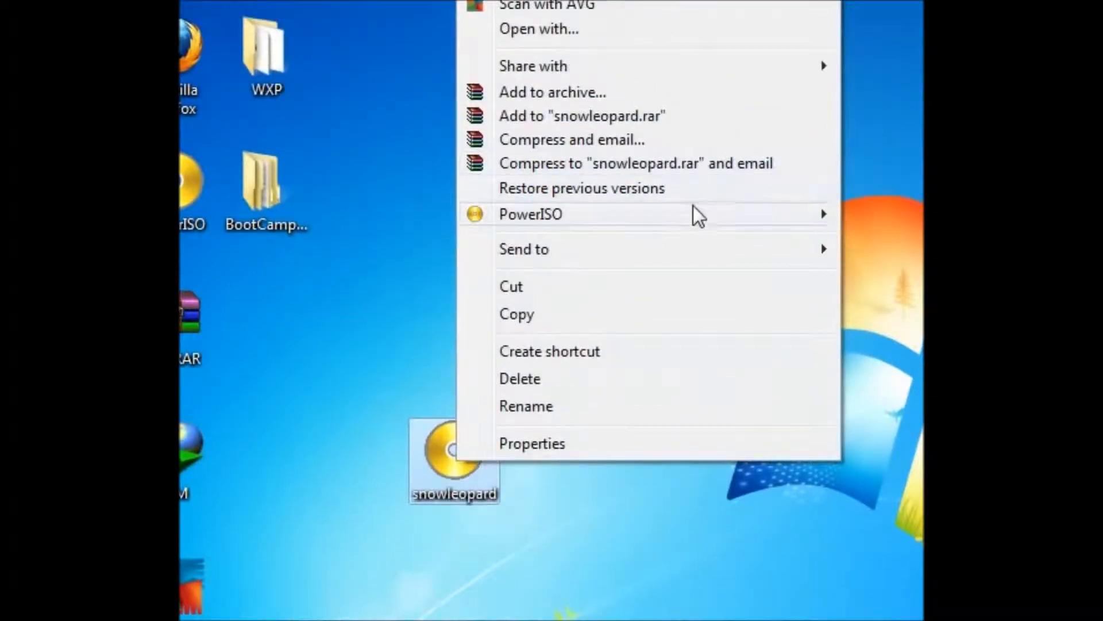
mouse_move(693, 206)
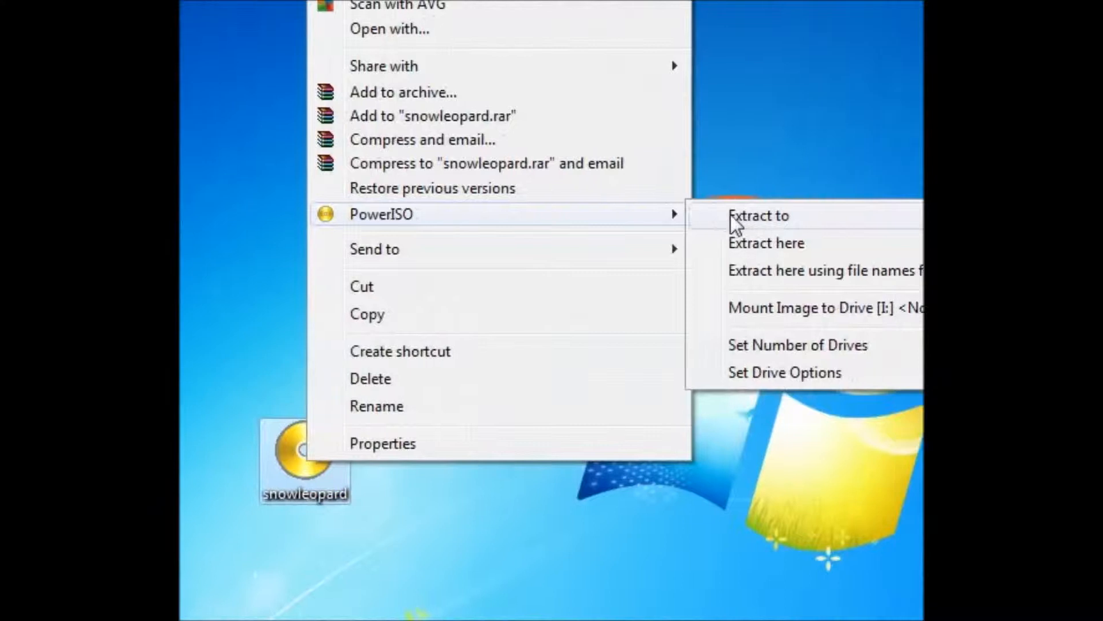
left_click(767, 315)
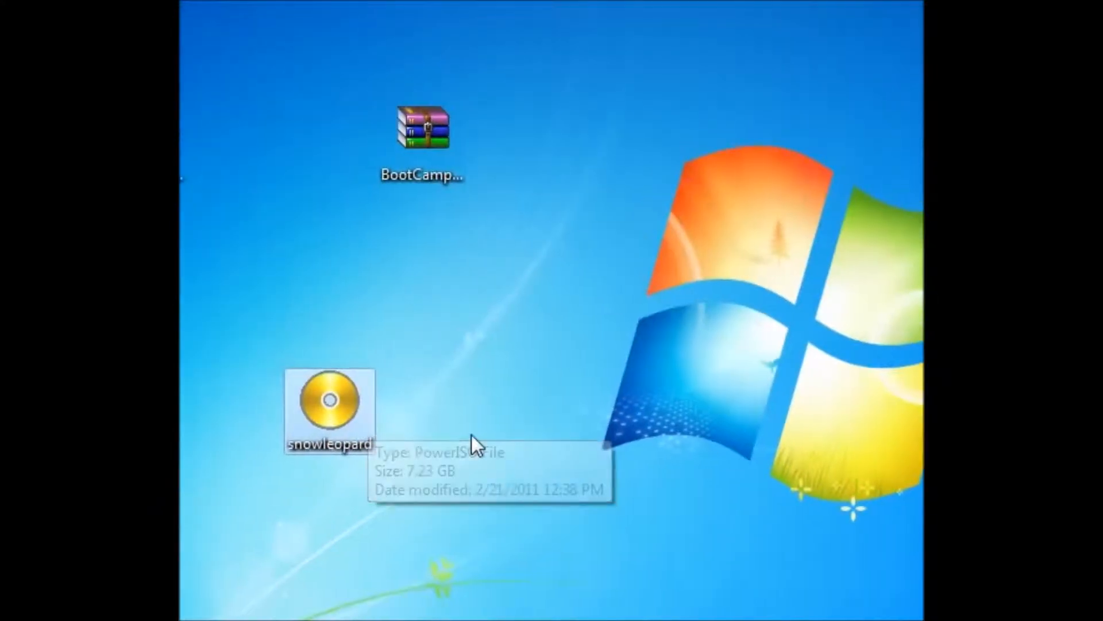
left_click(397, 484)
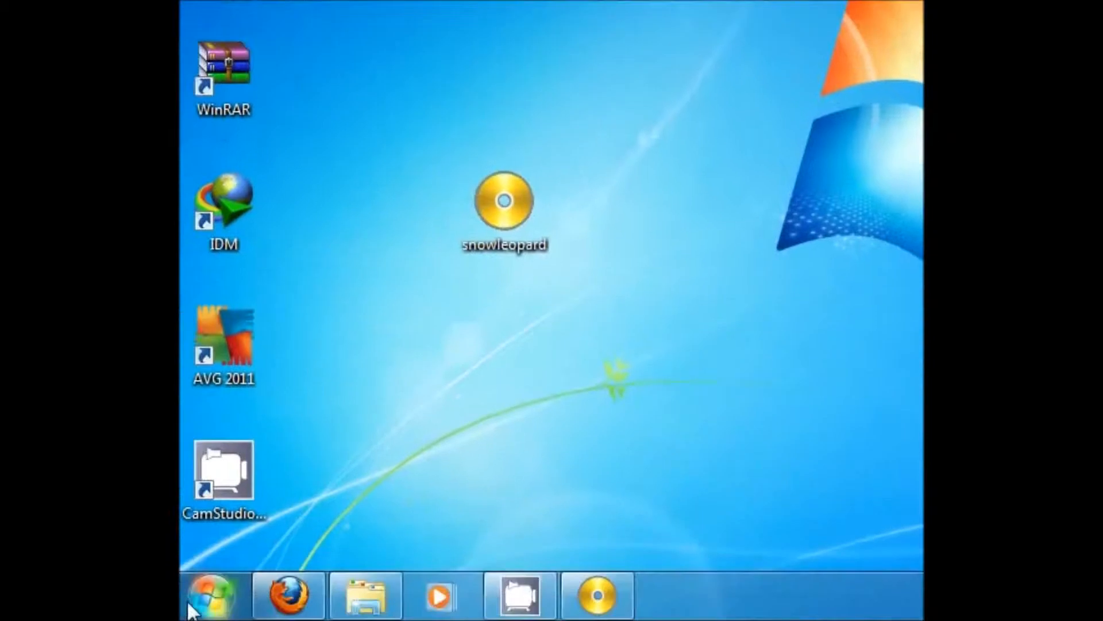
Step: Open Computer and inspect the WindowsSupport CD drive (I:) and its available actions
left_click(205, 603)
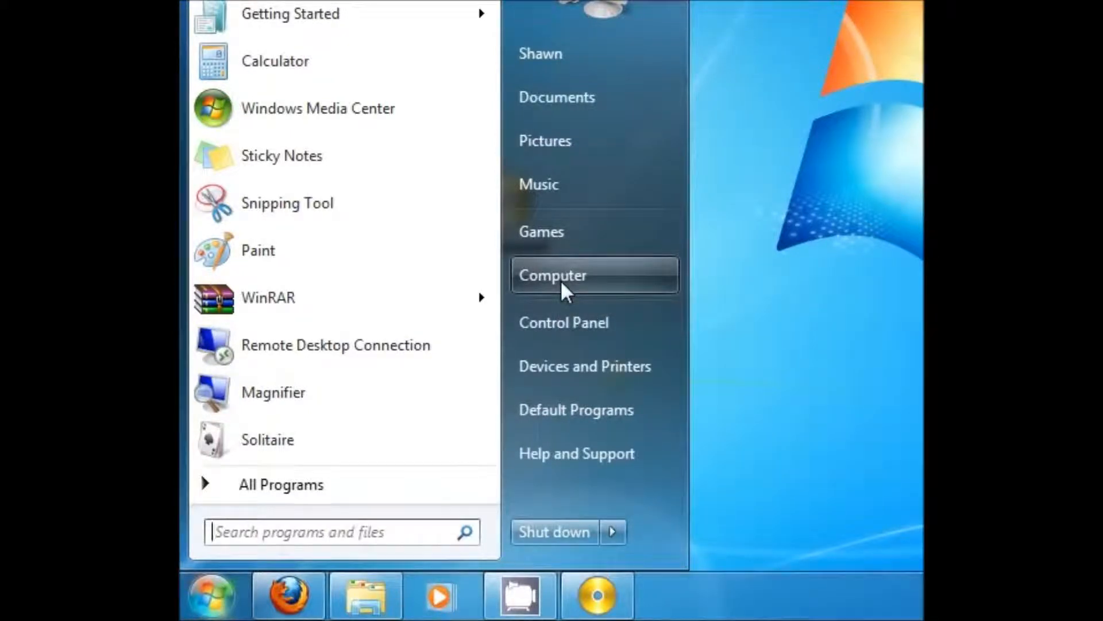
left_click(560, 279)
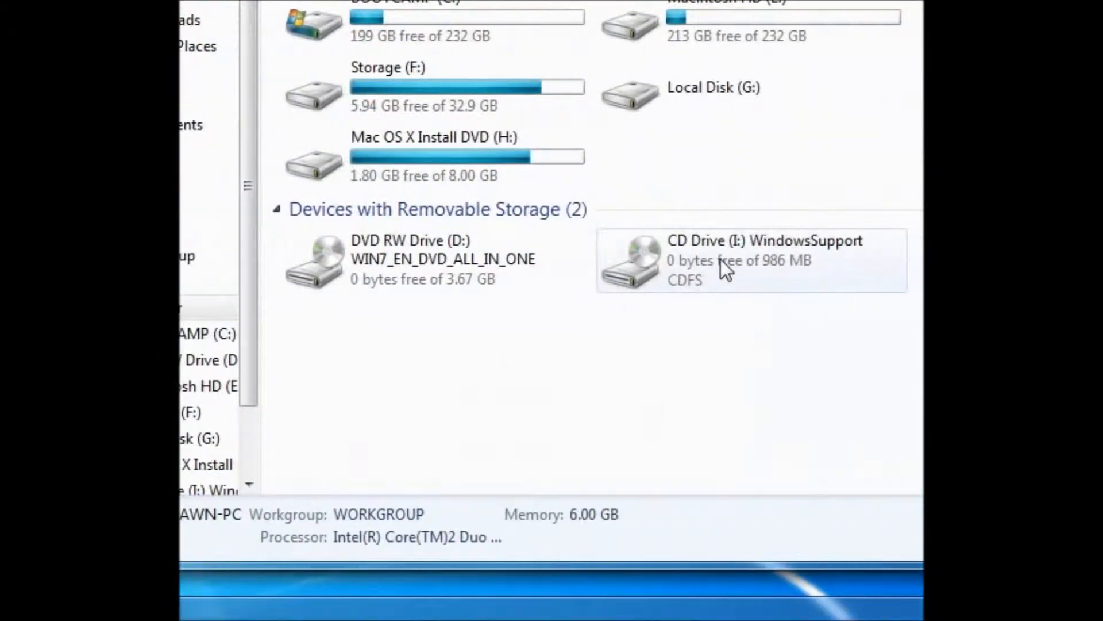
left_click(721, 259)
right_click(720, 260)
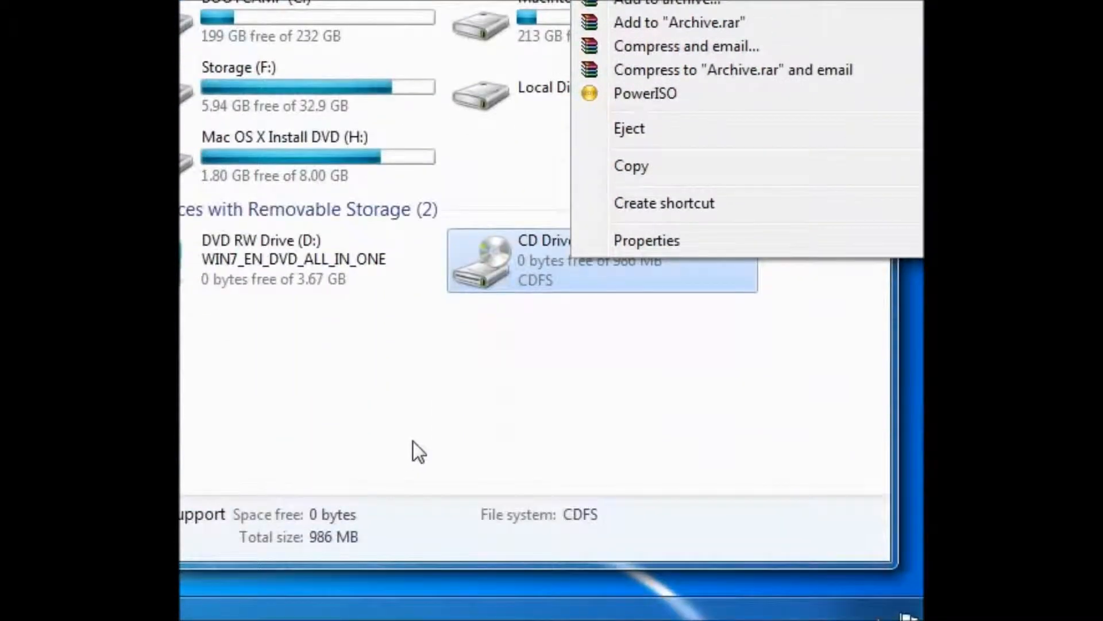
left_click(412, 453)
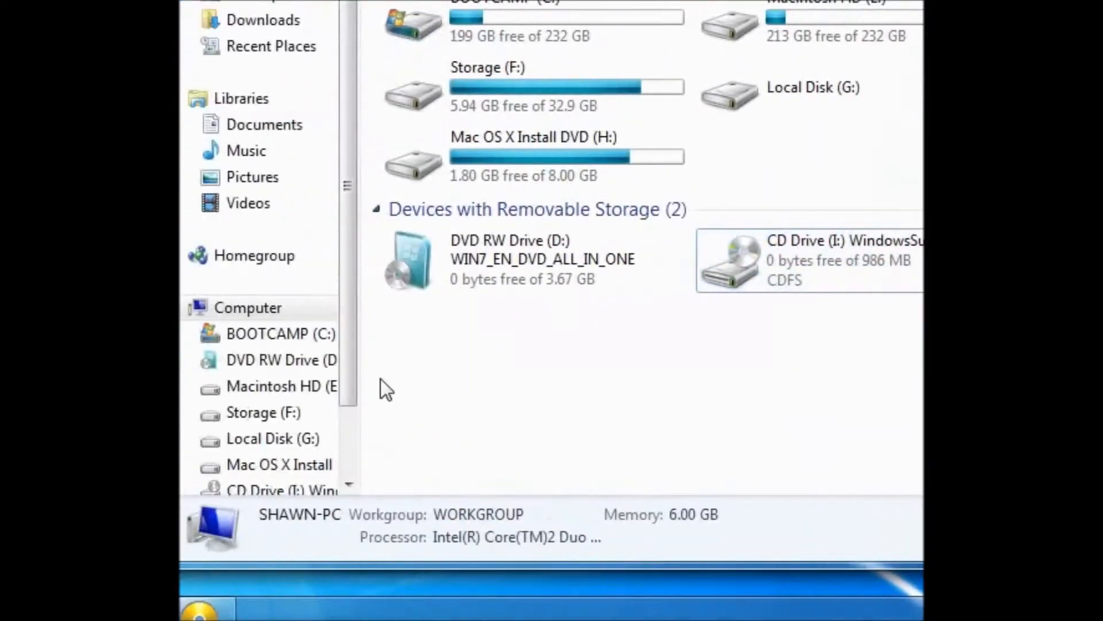
Step: Open the Apple folder inside Boot Camp > Drivers on the WindowsSupport CD drive (I:)
left_click_drag(389, 339, 389, 441)
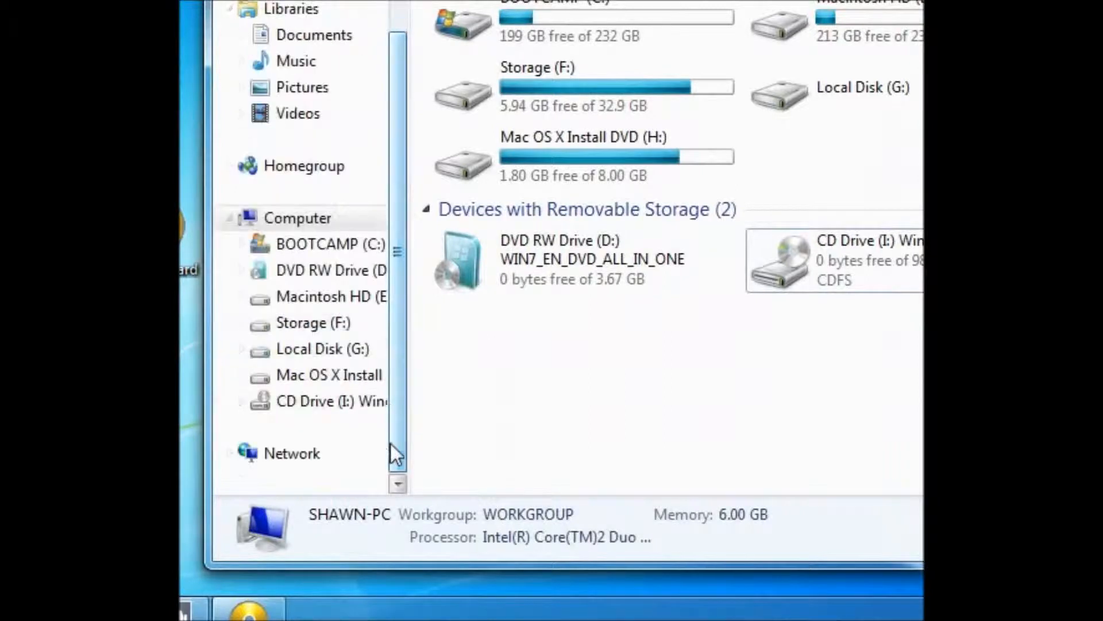
left_click(291, 401)
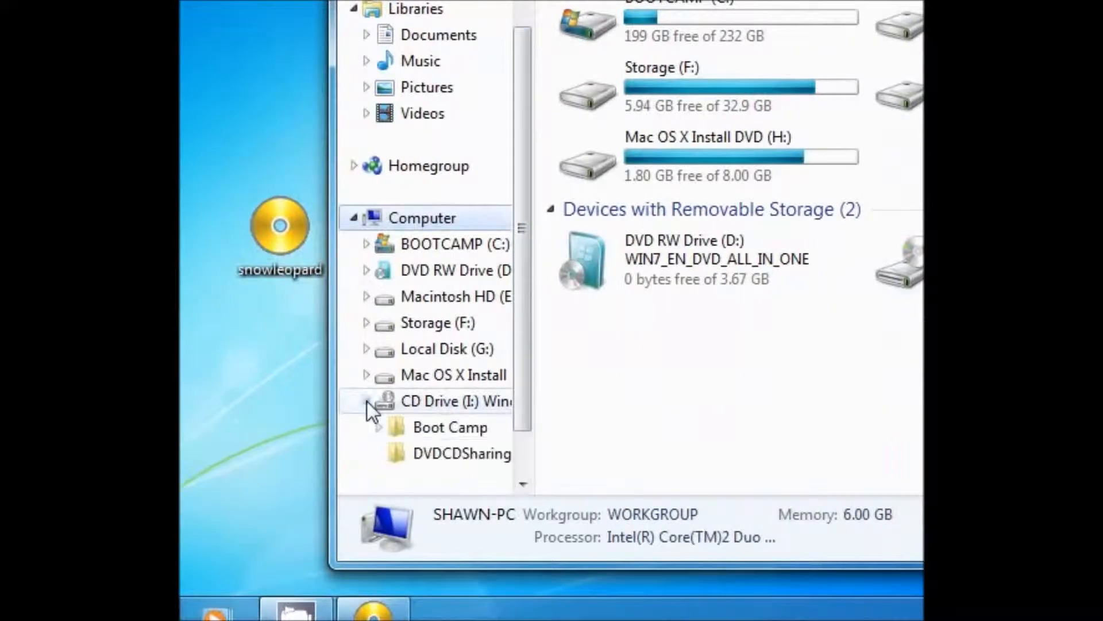
left_click(401, 423)
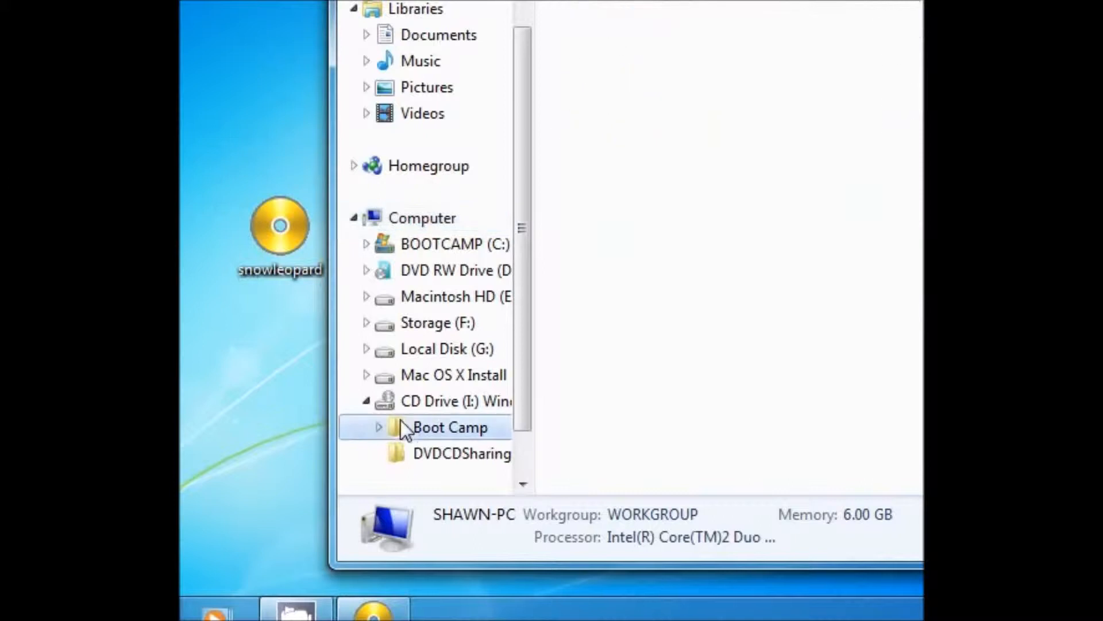
double_click(519, 246)
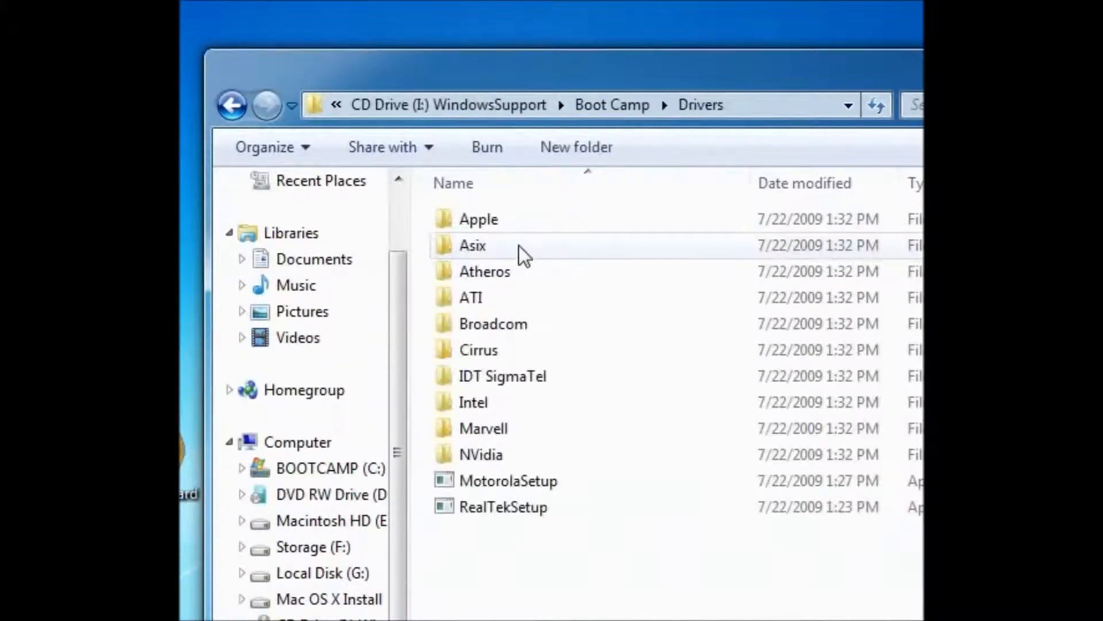
double_click(471, 219)
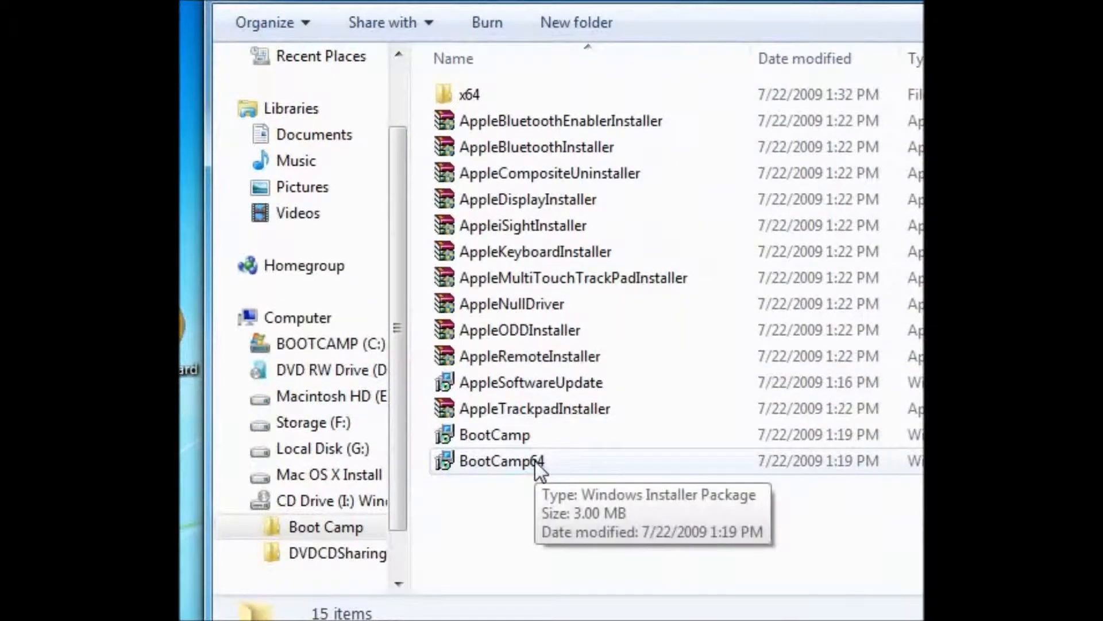
Step: Run compatibility troubleshooting on the BootCamp64 installer up to the program test page, then cancel it and close the folder window
right_click(536, 461)
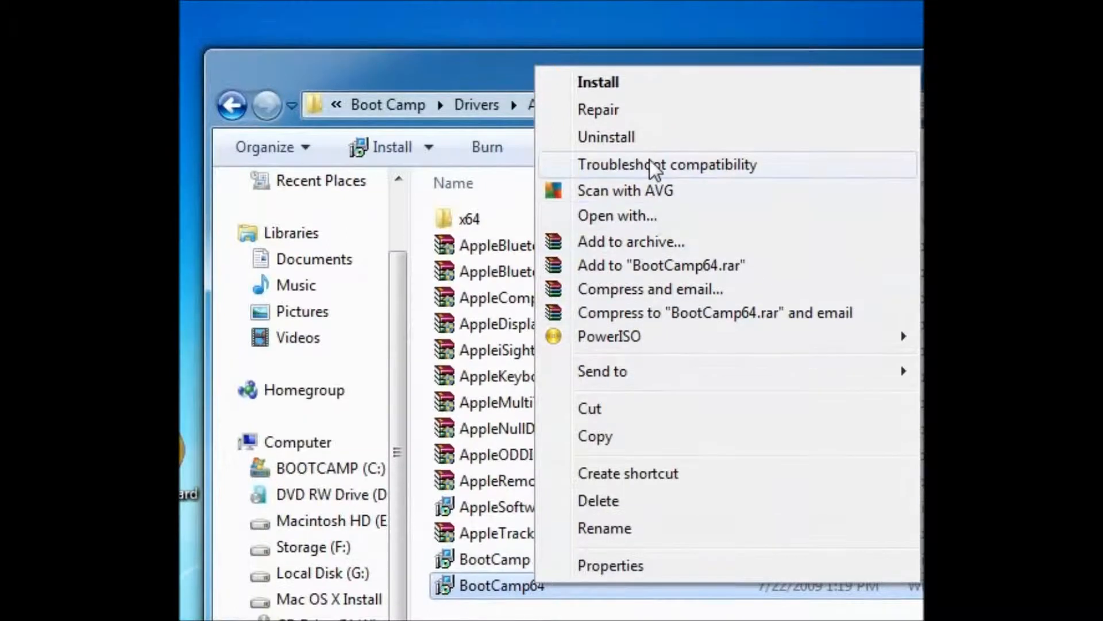
left_click(653, 140)
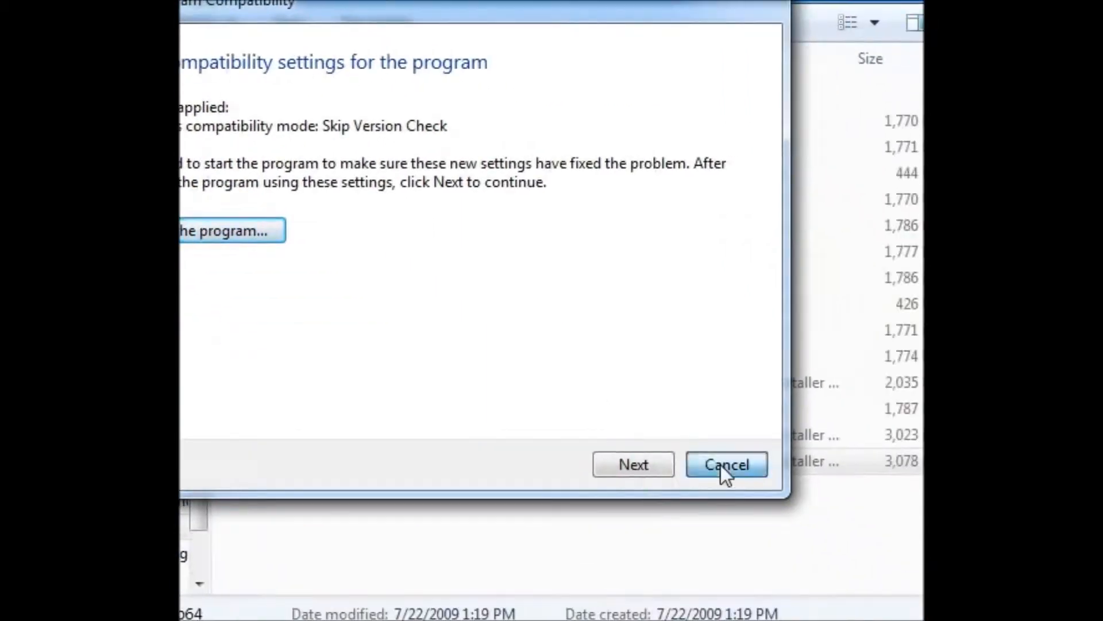
left_click(826, 539)
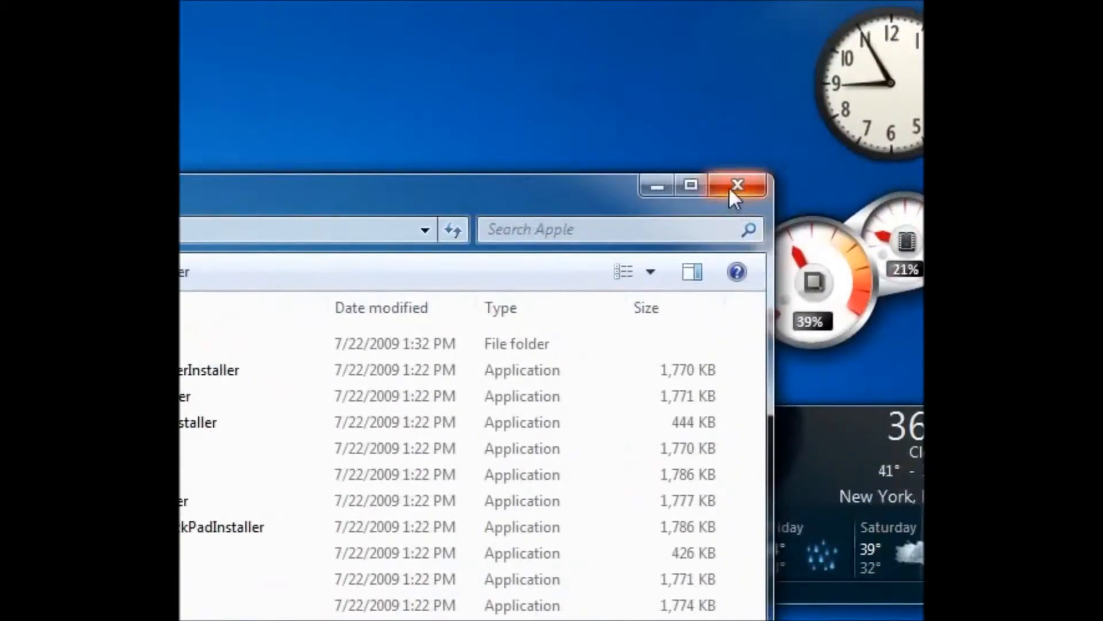
left_click(730, 189)
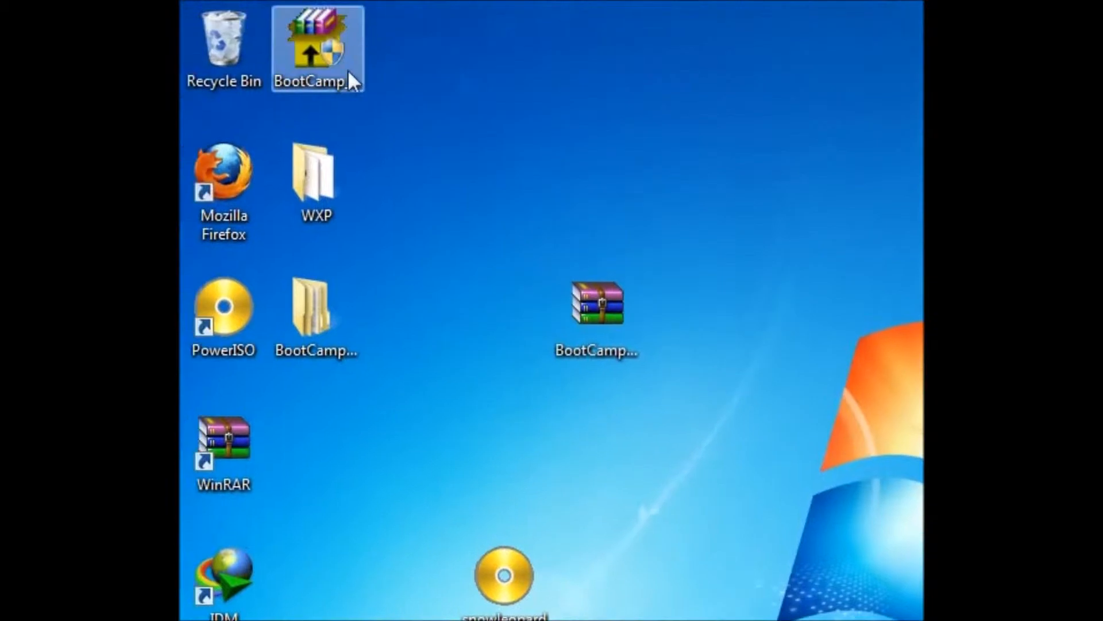
Step: Move the BootCamp_3.1_64-bit installer to an open area of the desktop, away from the icon columns
left_click(350, 71)
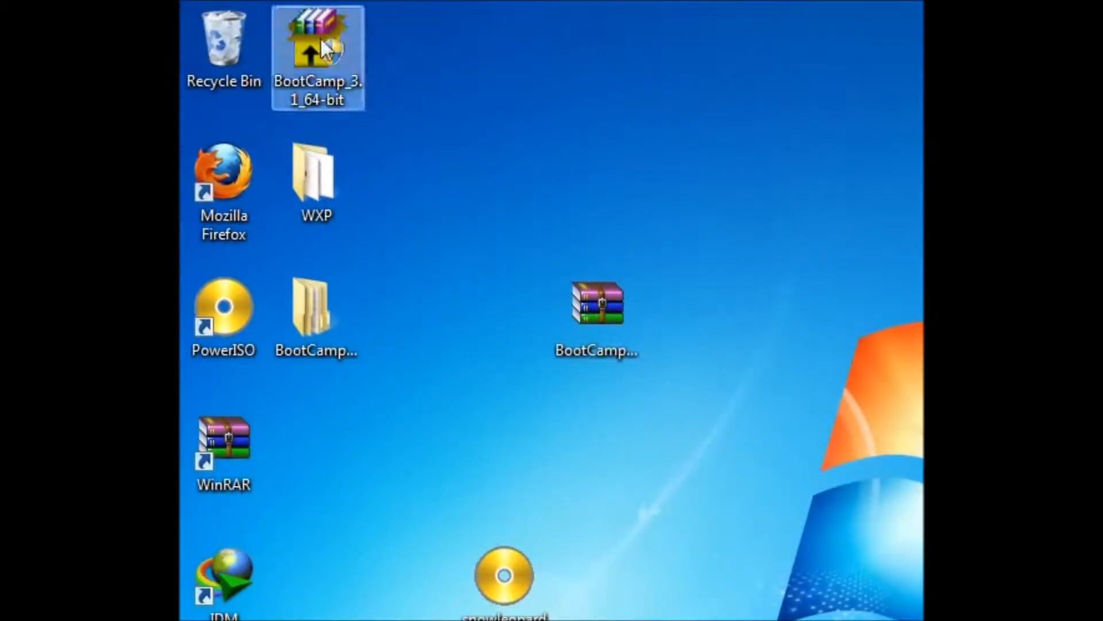
left_click_drag(315, 33, 824, 431)
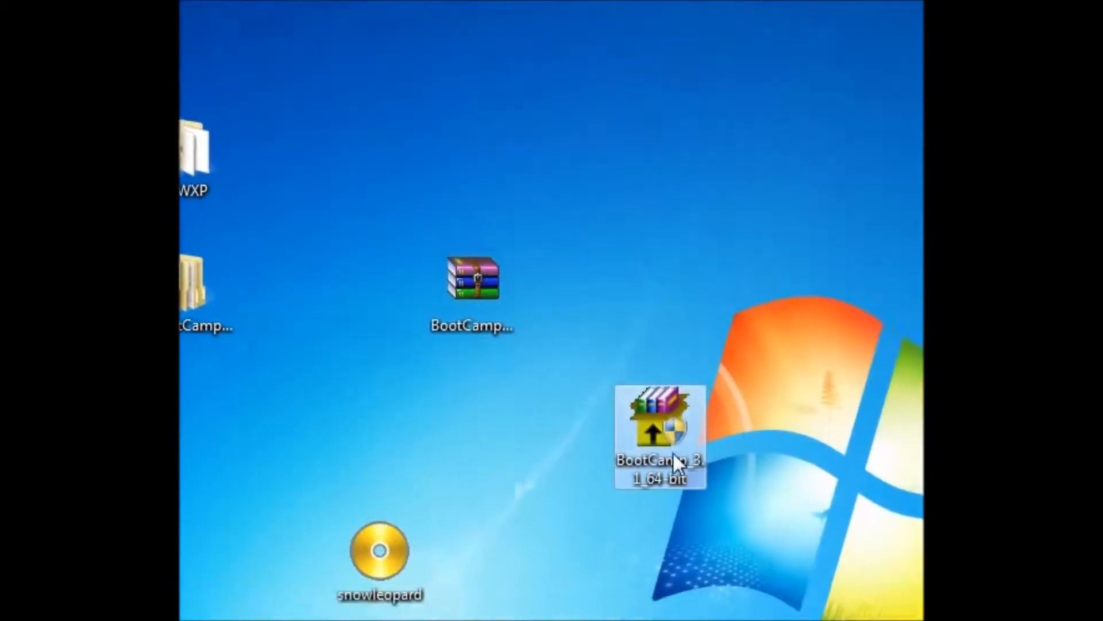